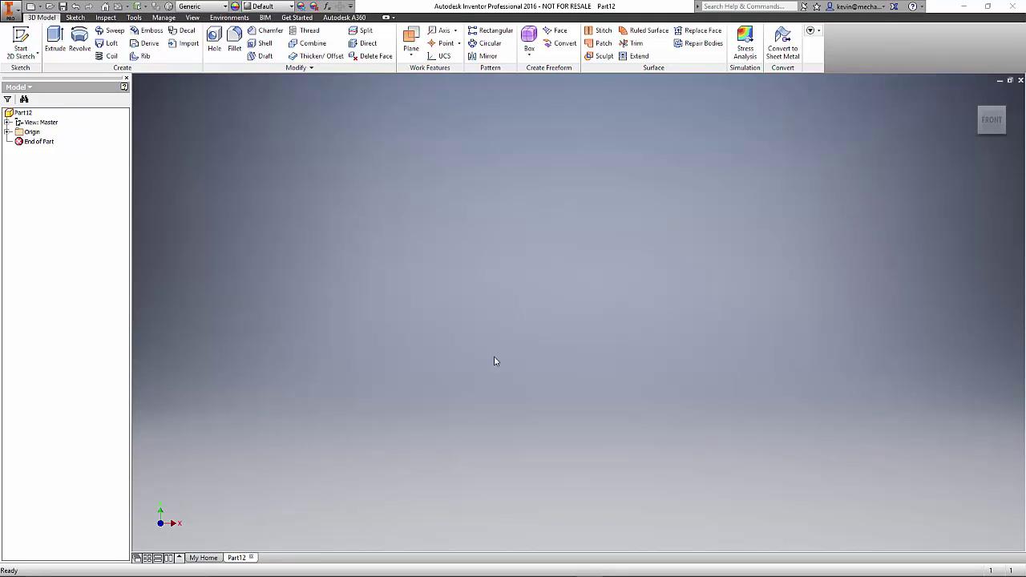
- Start a new 2D sketch on the XY plane
right_click(525, 325)
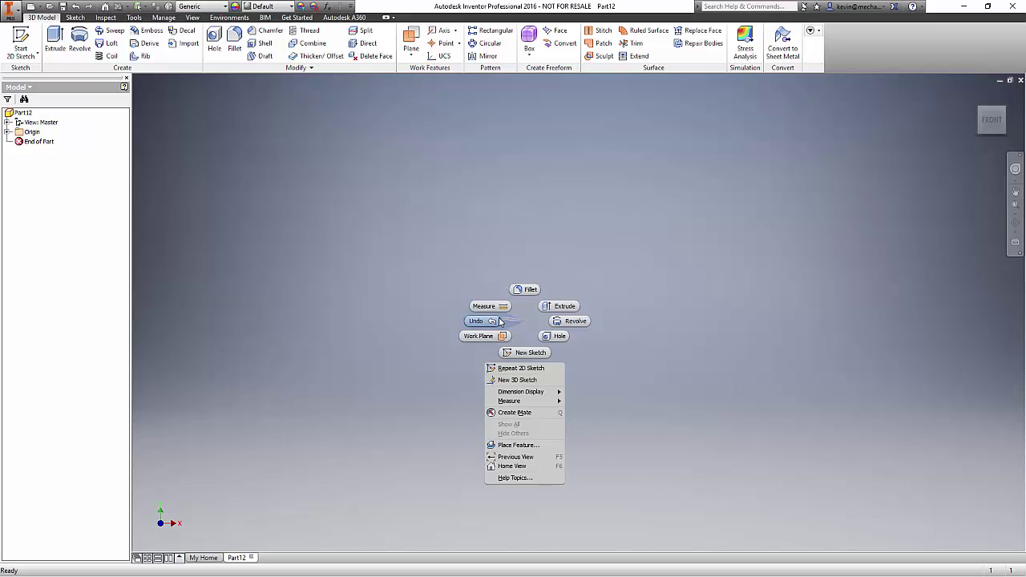
click(529, 353)
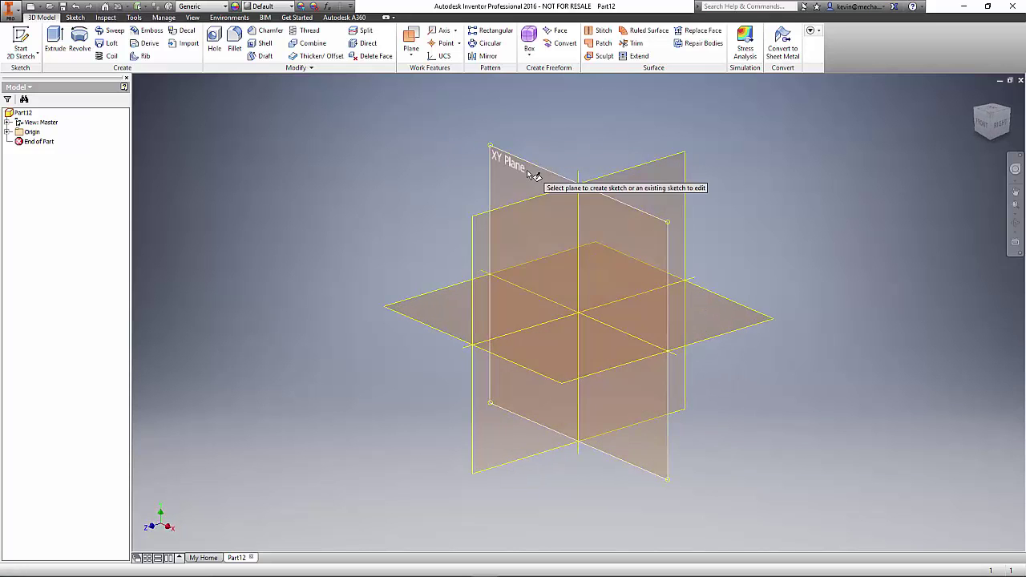
click(529, 175)
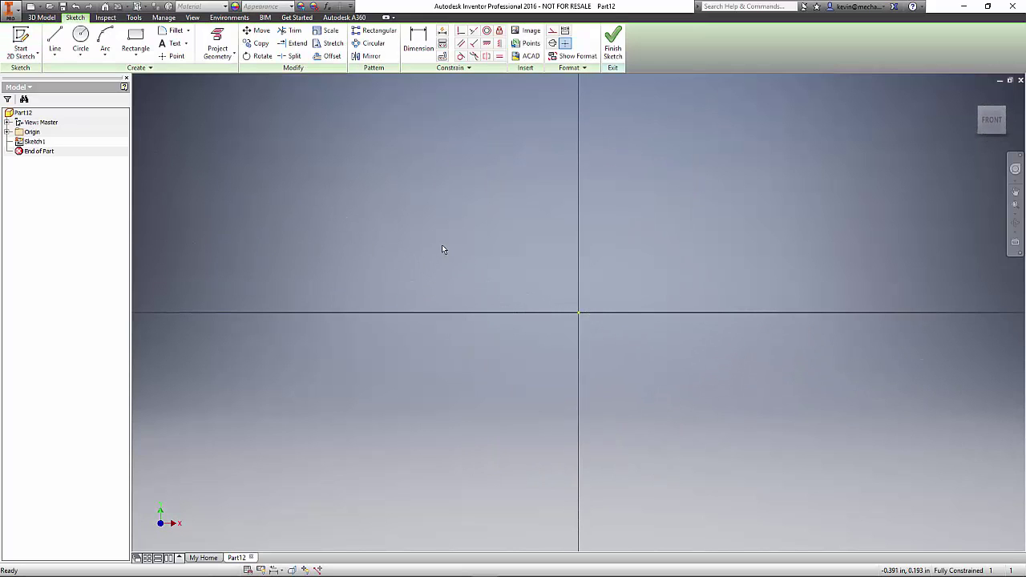
- Draw a center point circle about 1.26 in in diameter, centered on the sketch origin
right_click(504, 224)
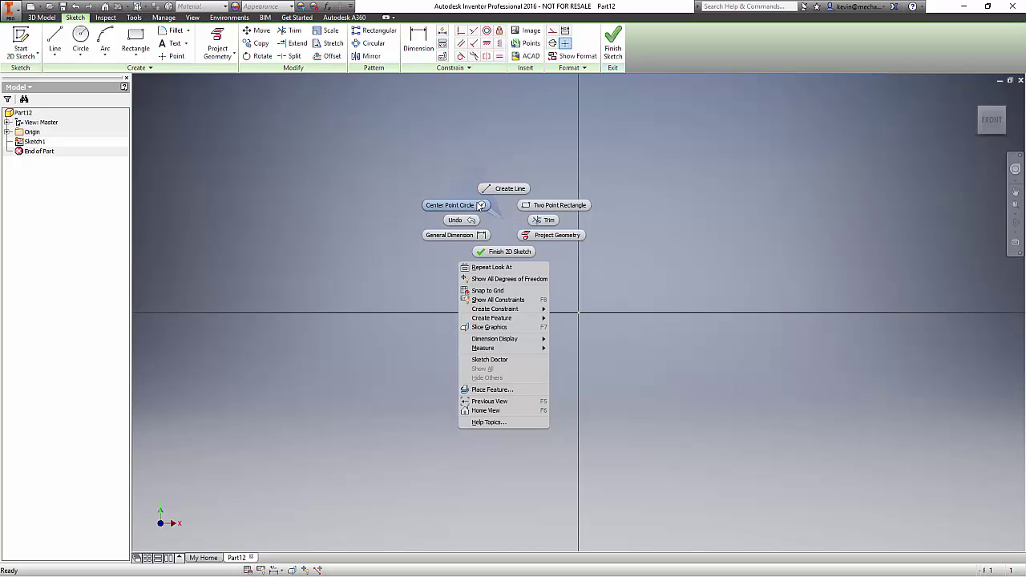
click(471, 207)
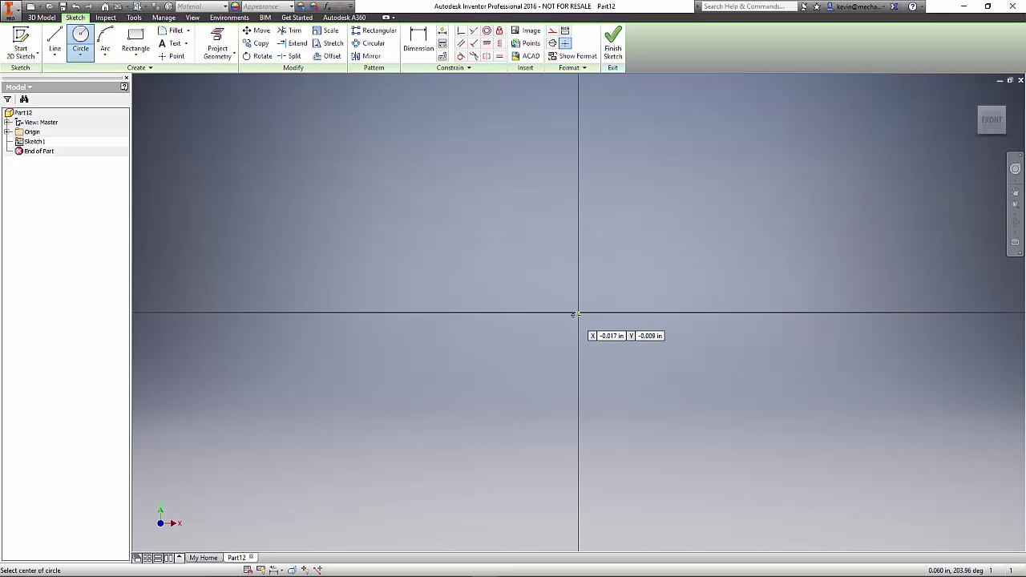
click(579, 312)
click(409, 450)
scroll(487, 330, down, 4)
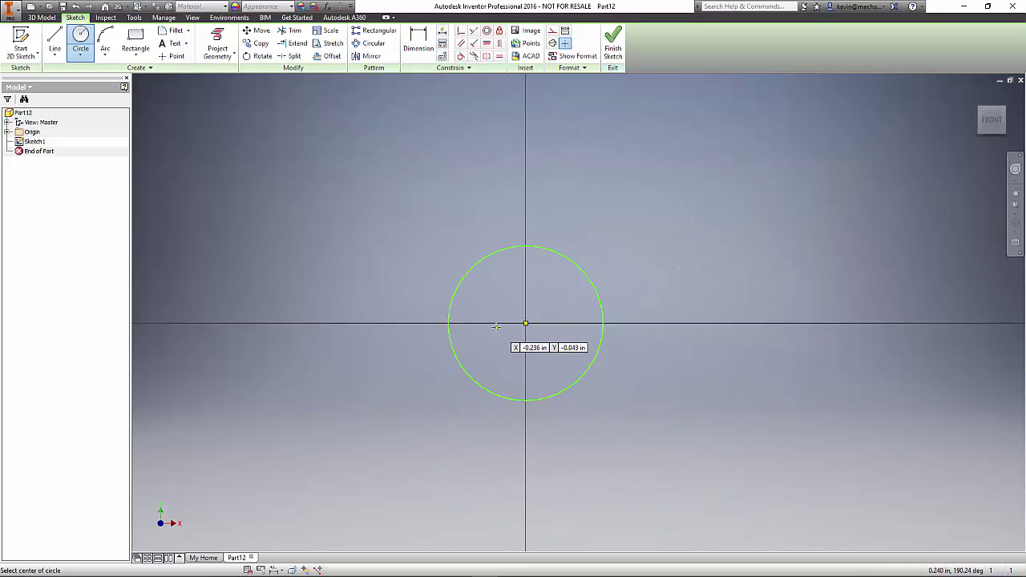
scroll(493, 289, up, 6)
scroll(497, 281, down, 2)
- Dimension the circle's diameter, keeping its drawn size, and finish the sketch
right_click(499, 292)
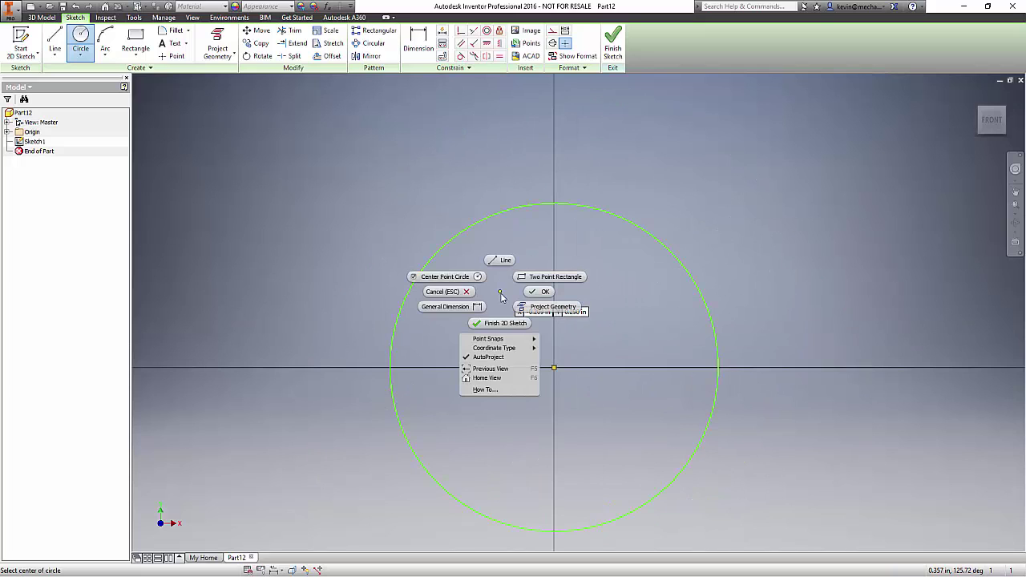
click(464, 307)
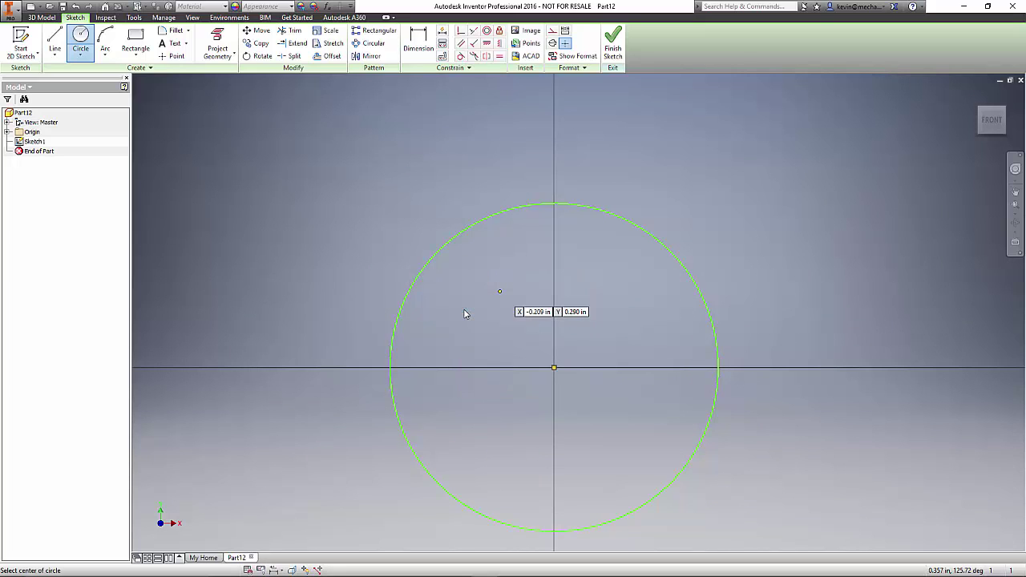
click(446, 248)
click(521, 327)
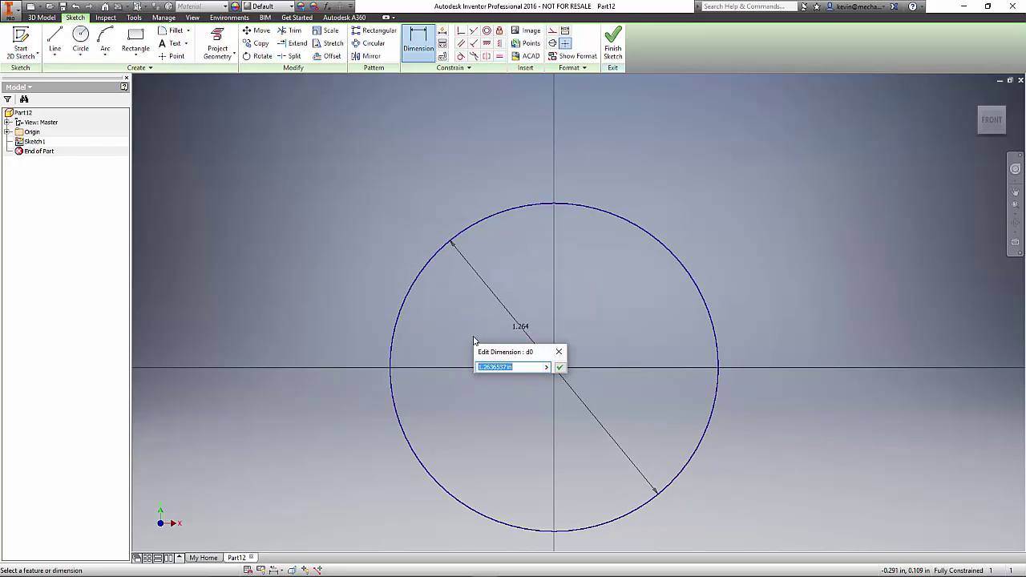
right_click(469, 331)
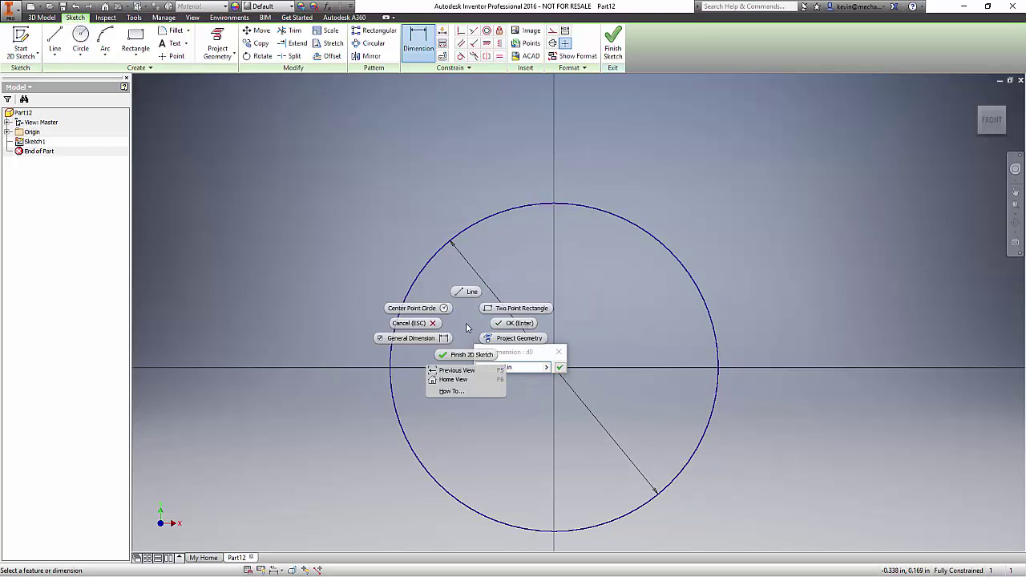
click(506, 323)
scroll(505, 323, up, 3)
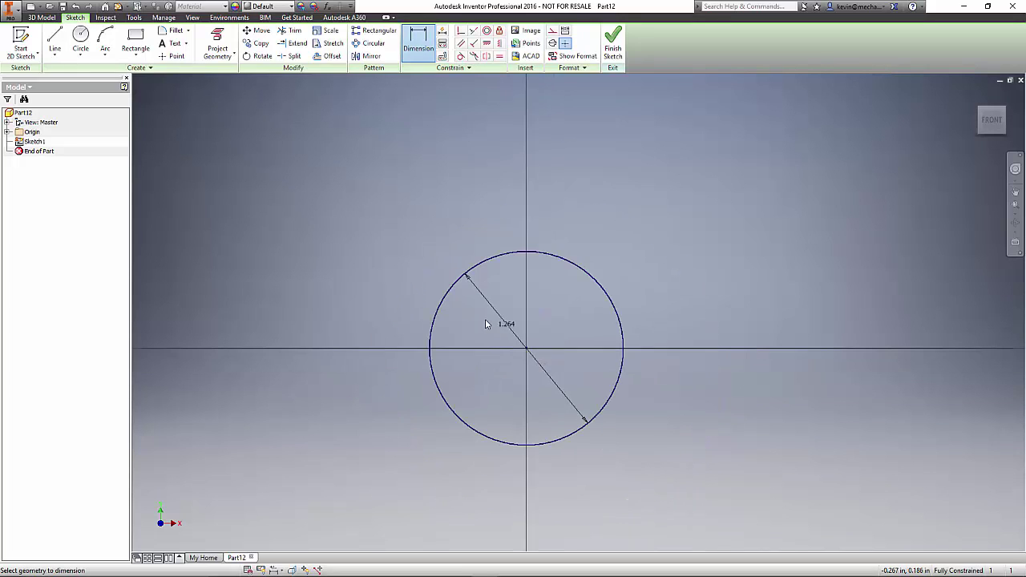
right_click(569, 298)
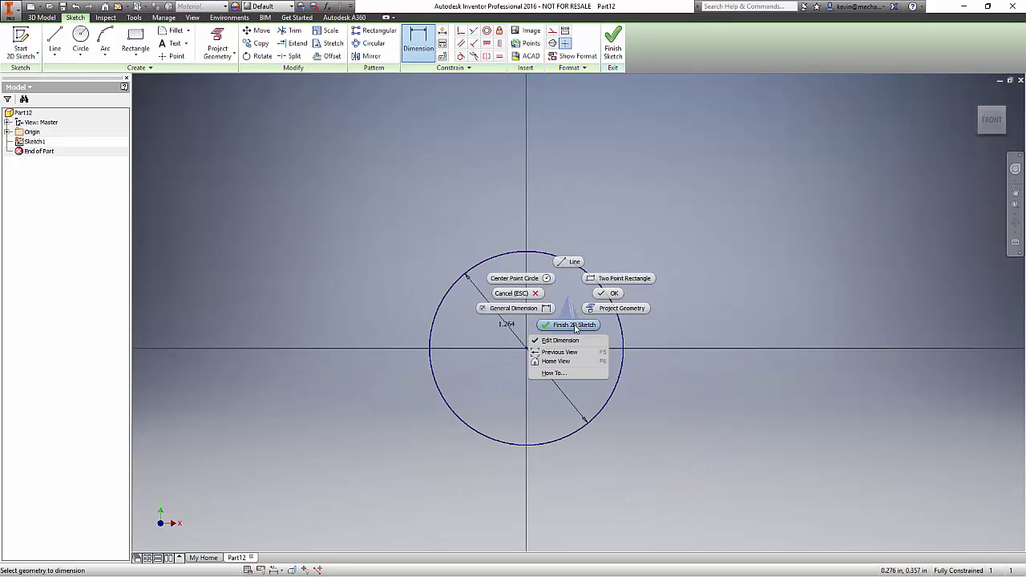
click(574, 324)
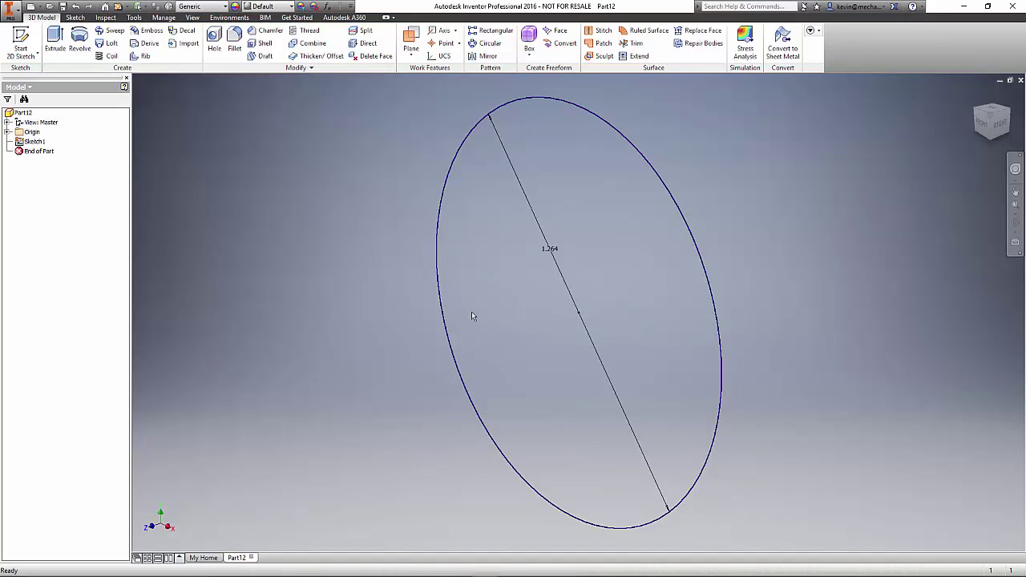
- Try a 1 in extrusion of the circle without keeping it, and delete the circle's sketch
right_click(471, 316)
click(511, 295)
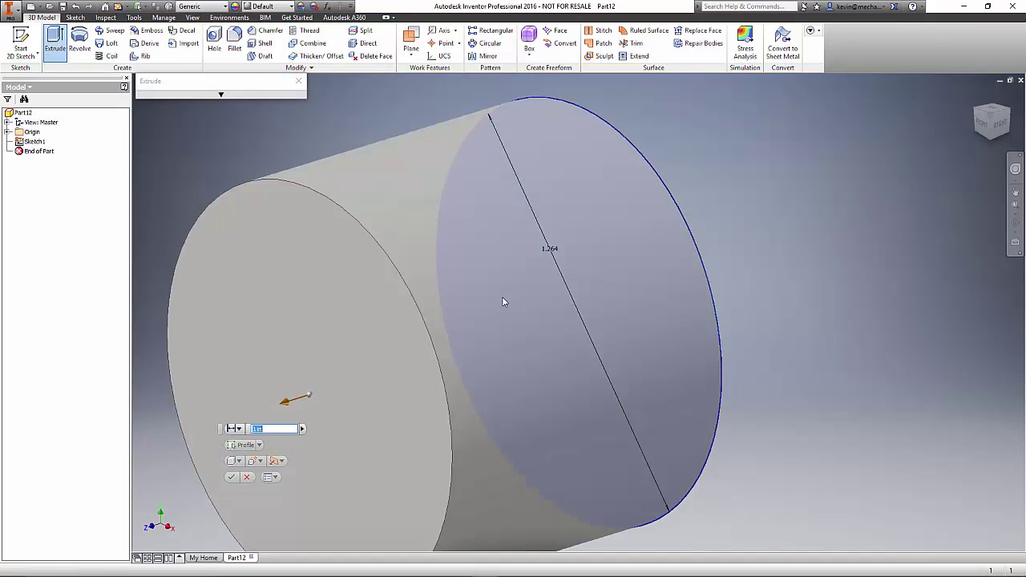
scroll(497, 301, down, 2)
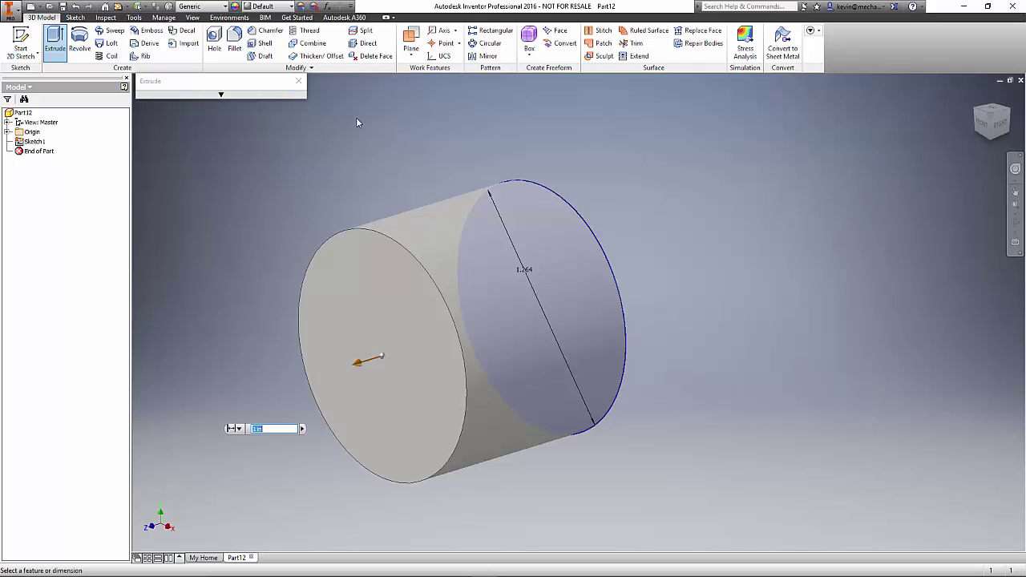
key(Escape)
right_click(35, 142)
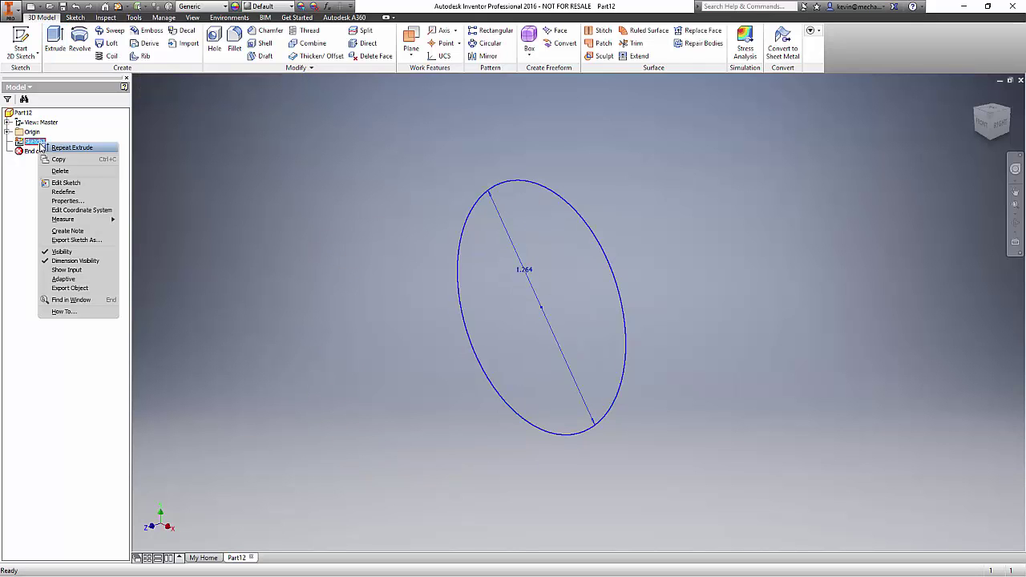
click(60, 170)
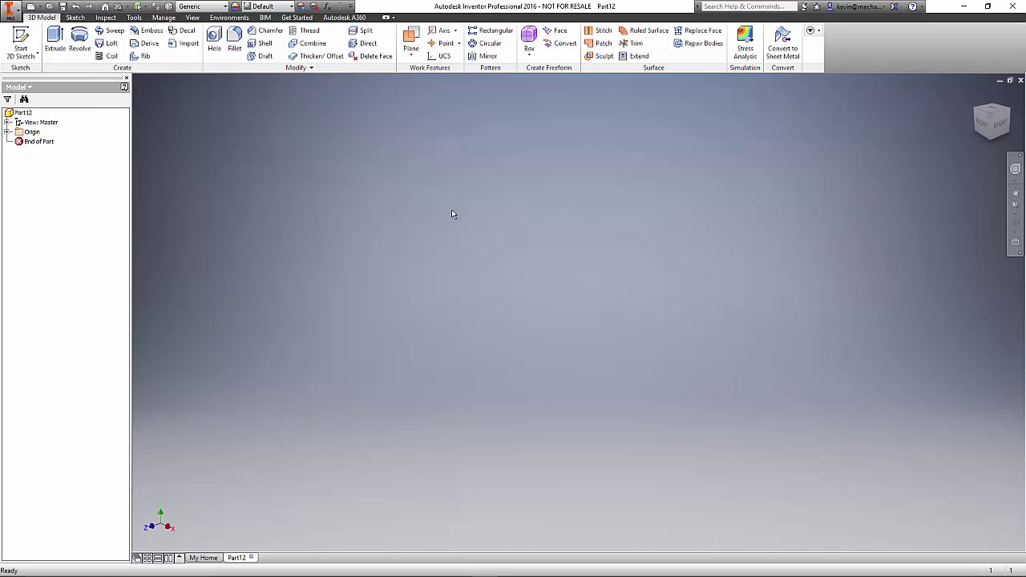
- Start another 2D sketch on the XY plane using the New Sketch marking gesture
right_click(514, 226)
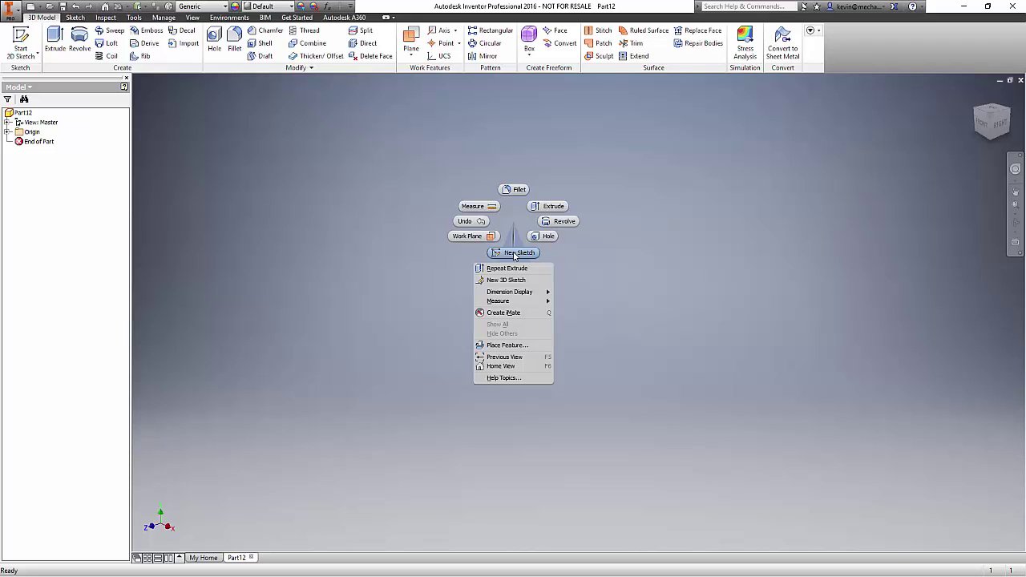
key(Escape)
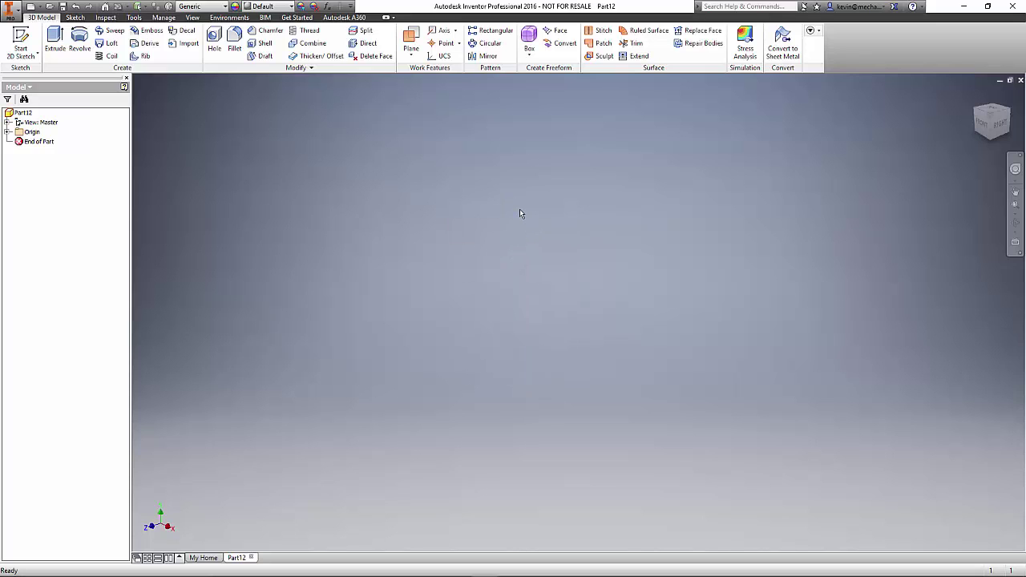
right_drag(521, 177, 521, 211)
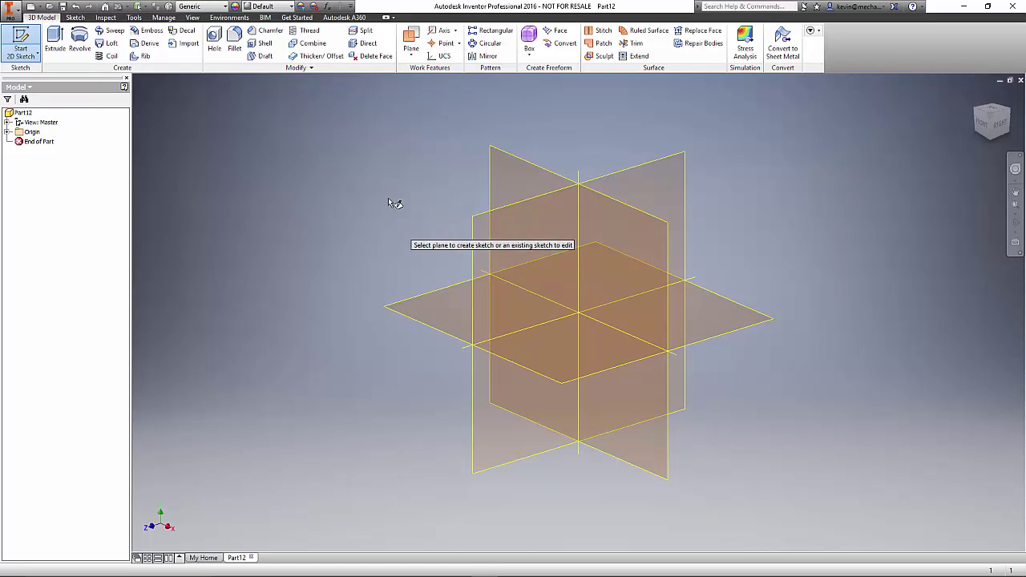
click(513, 168)
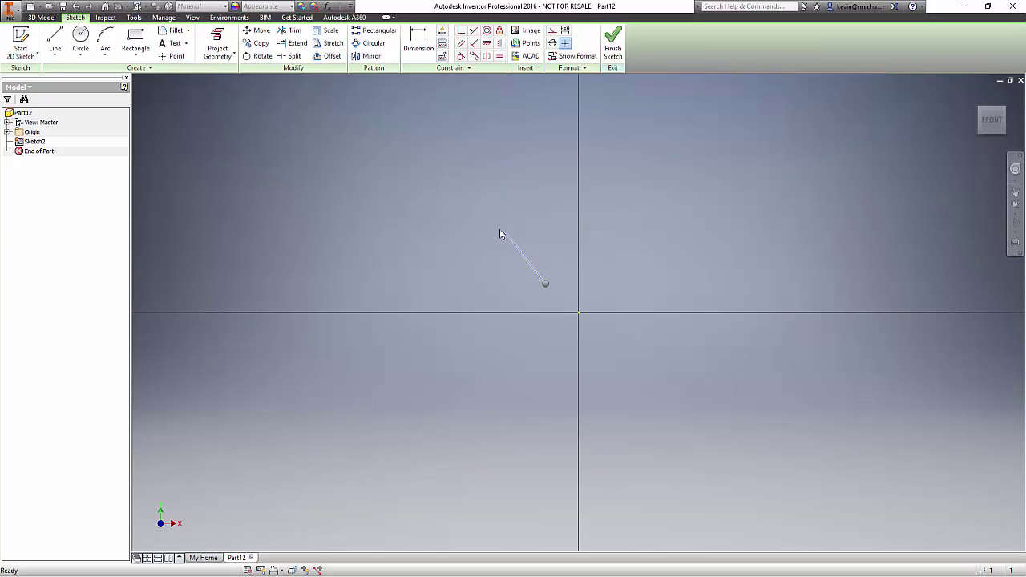
- Draw a center point circle about 1.27 in in diameter, centered on the sketch origin
key(c)
click(578, 312)
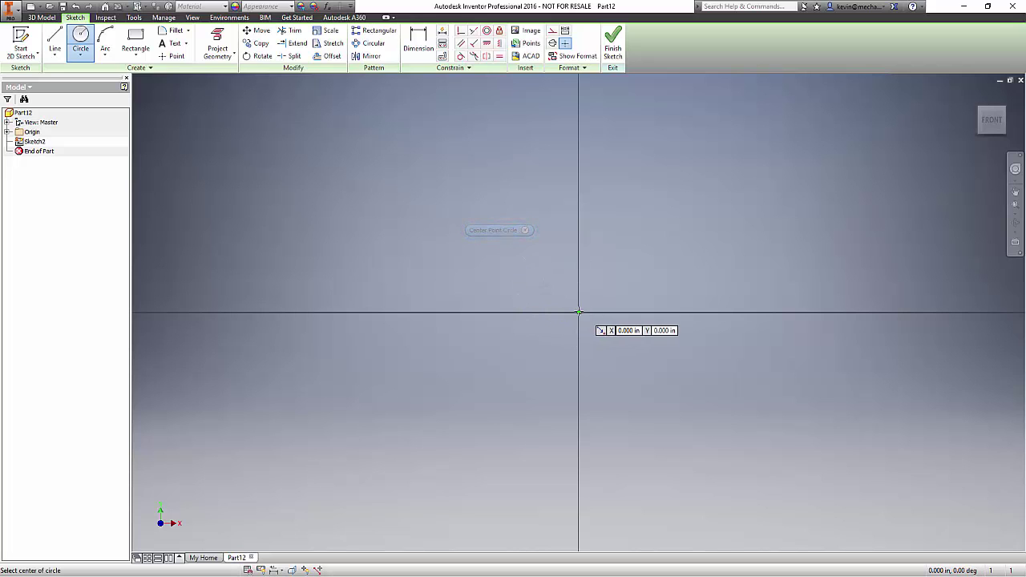
click(401, 447)
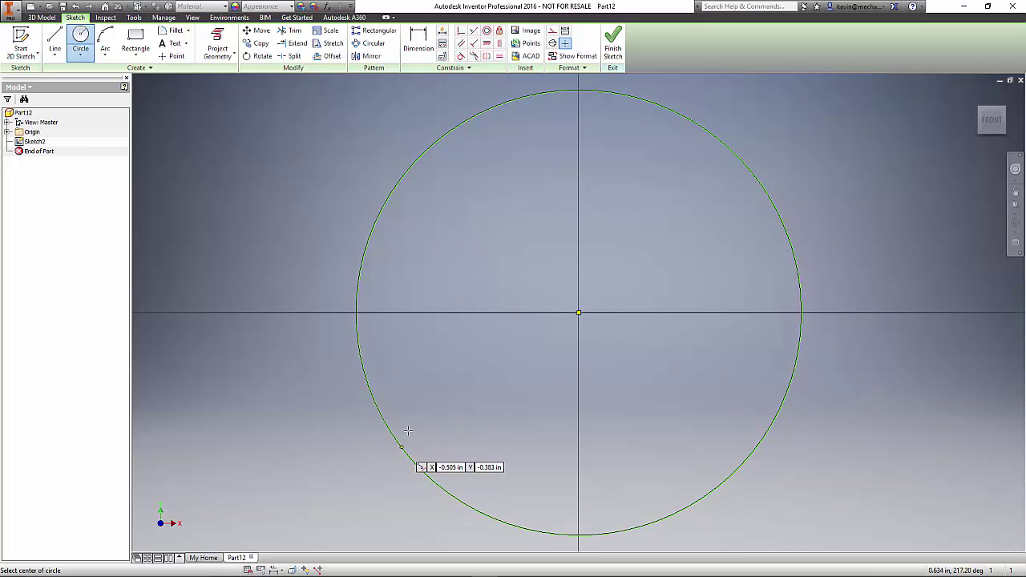
scroll(471, 388, up, 5)
- Add a diameter dimension to the new circle at its drawn size and finish the sketch
key(d)
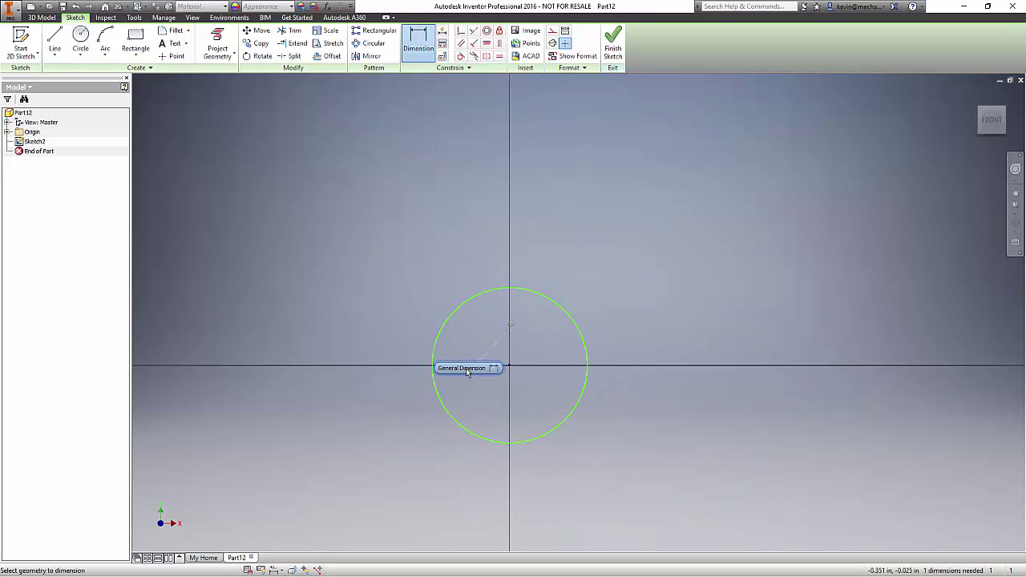
click(444, 402)
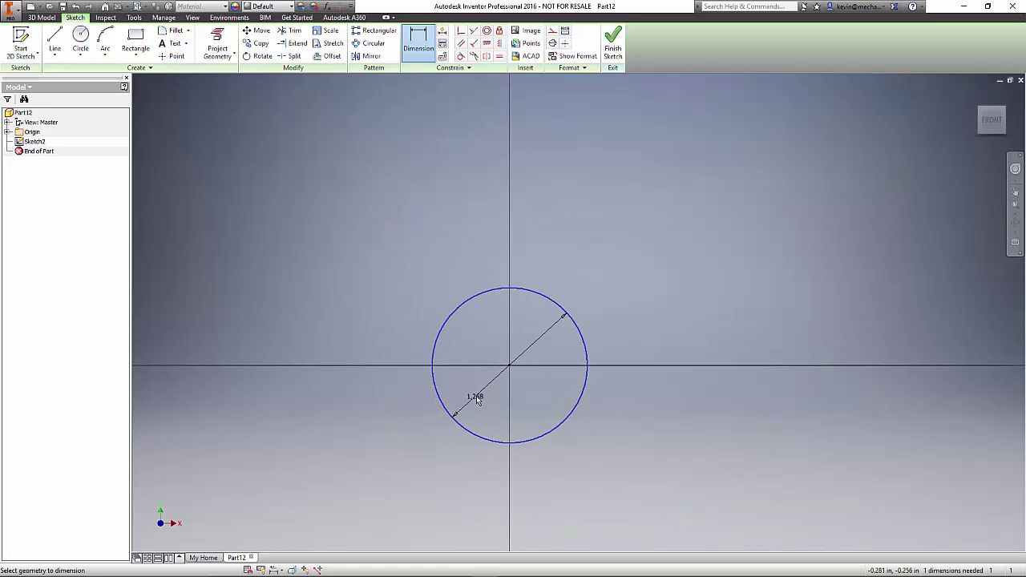
click(476, 391)
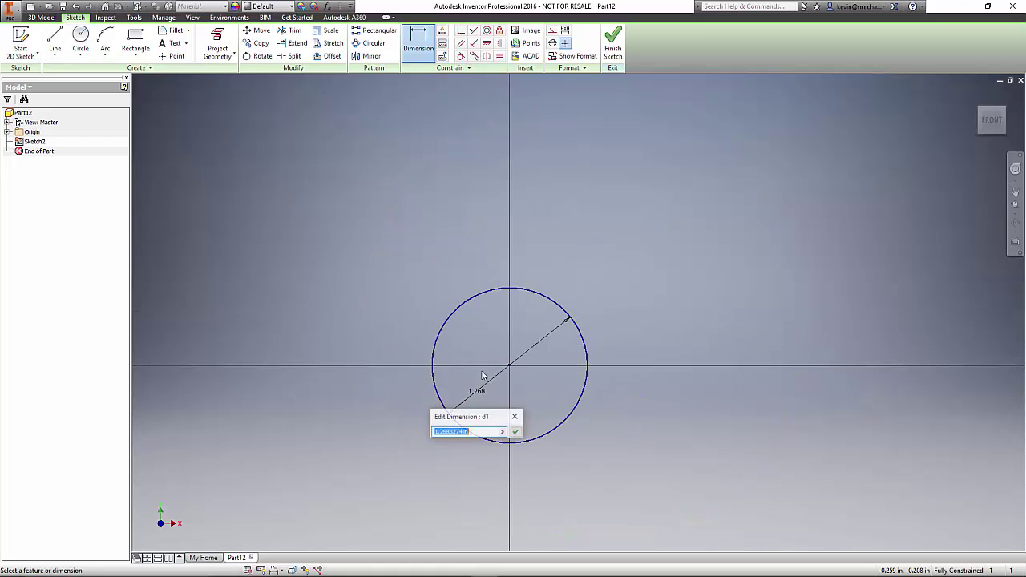
click(515, 431)
right_drag(616, 267, 616, 331)
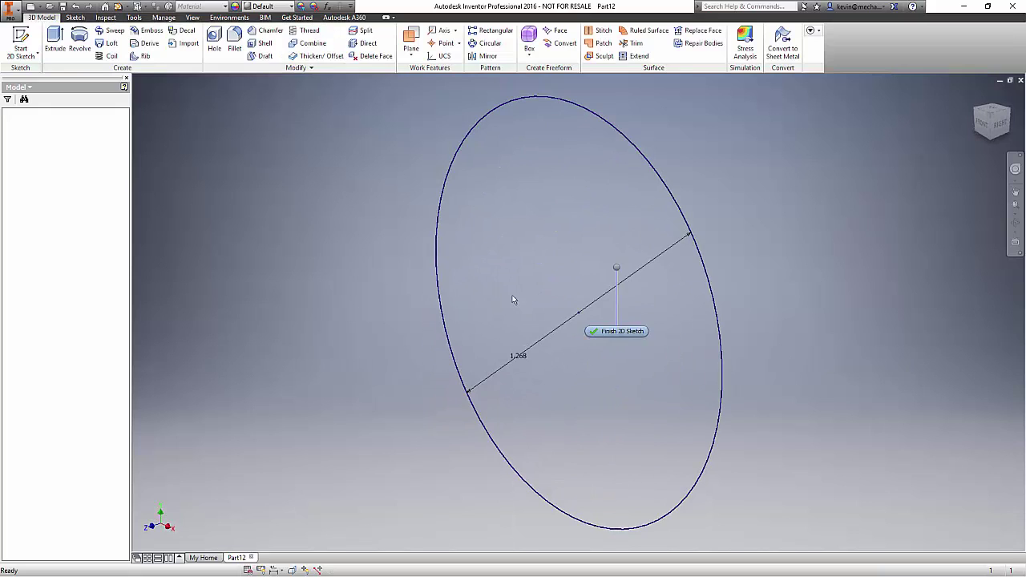
- Try extruding the circle 1 in without keeping the result, and delete the second circle sketch
right_drag(364, 320, 391, 315)
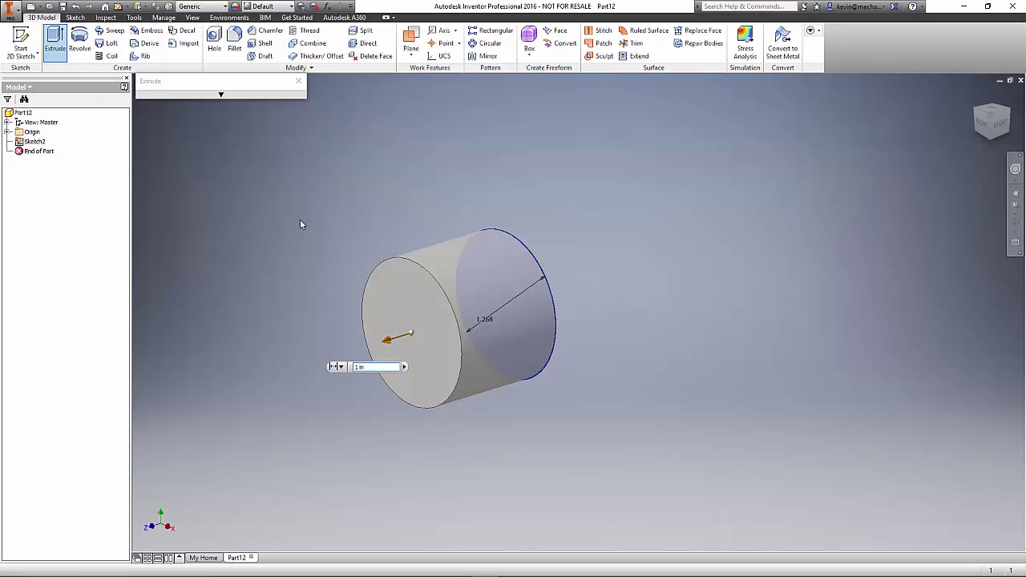
key(Escape)
right_click(34, 141)
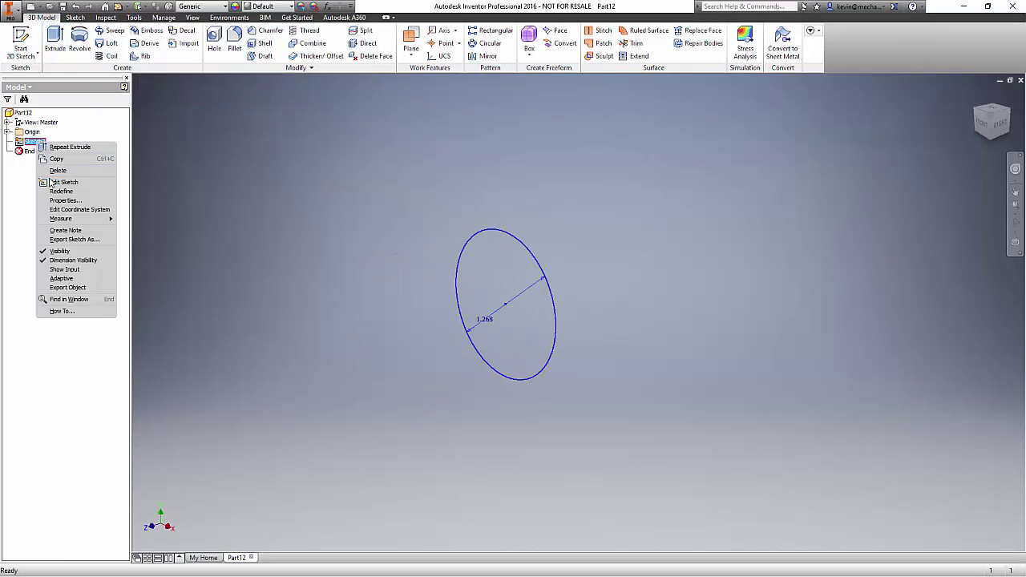
click(58, 171)
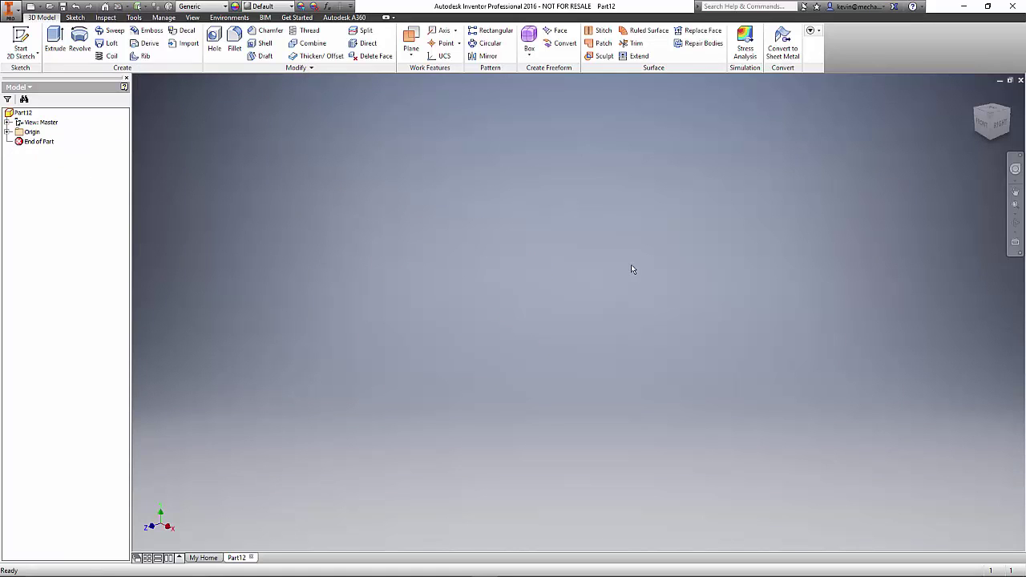
- Start a new sketch on the XY plane and draw a circle about 0.93 in in diameter centered on the origin
key(s)
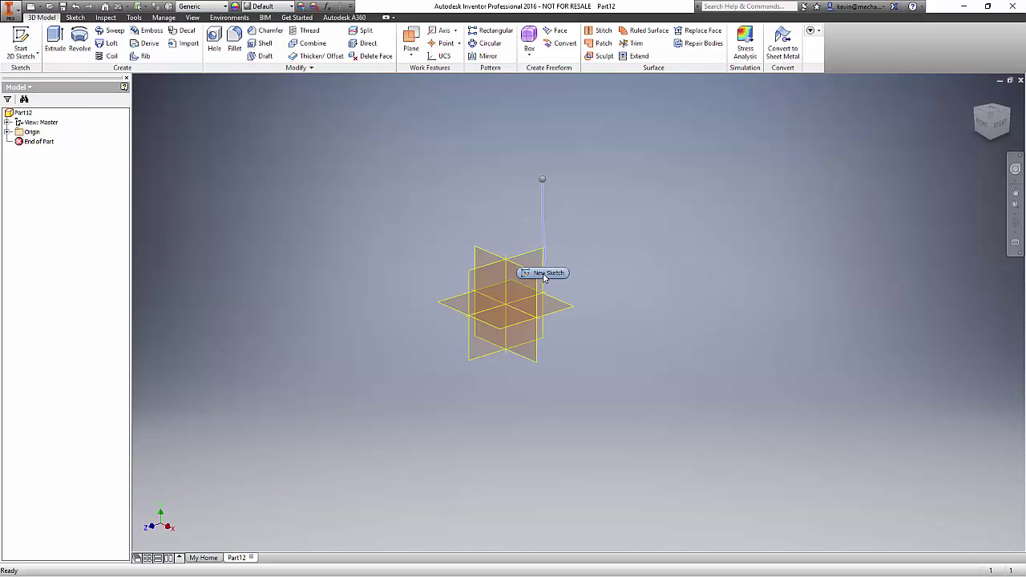
click(507, 215)
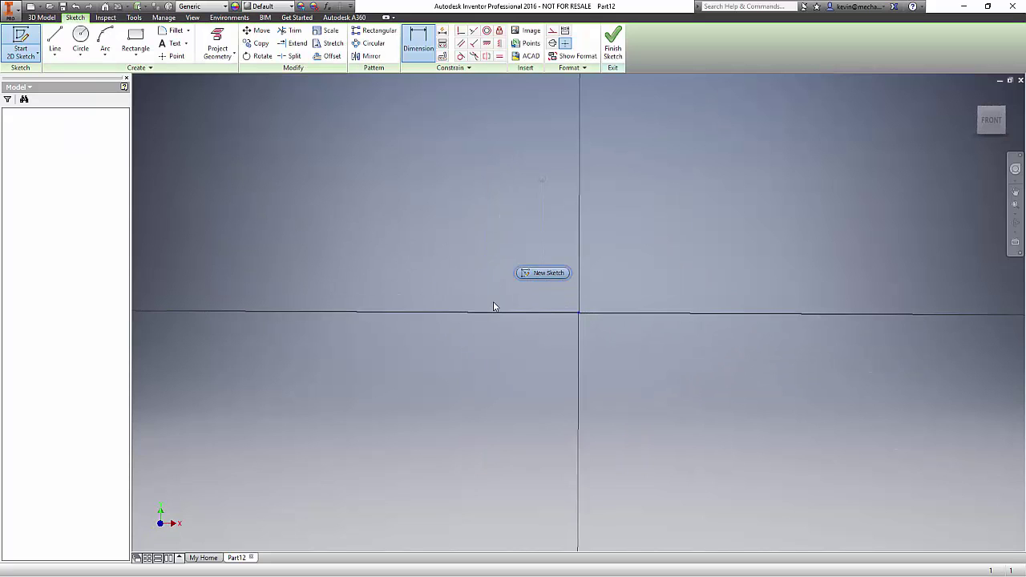
key(c)
click(578, 311)
click(469, 430)
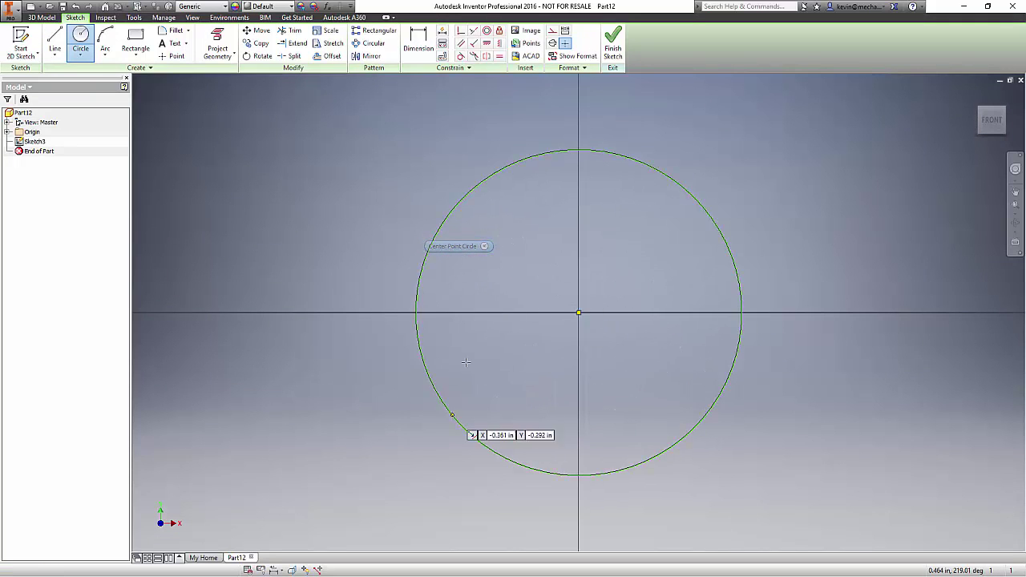
- Dimension the circle's diameter, keeping its drawn size, and finish the 2D sketch
key(d)
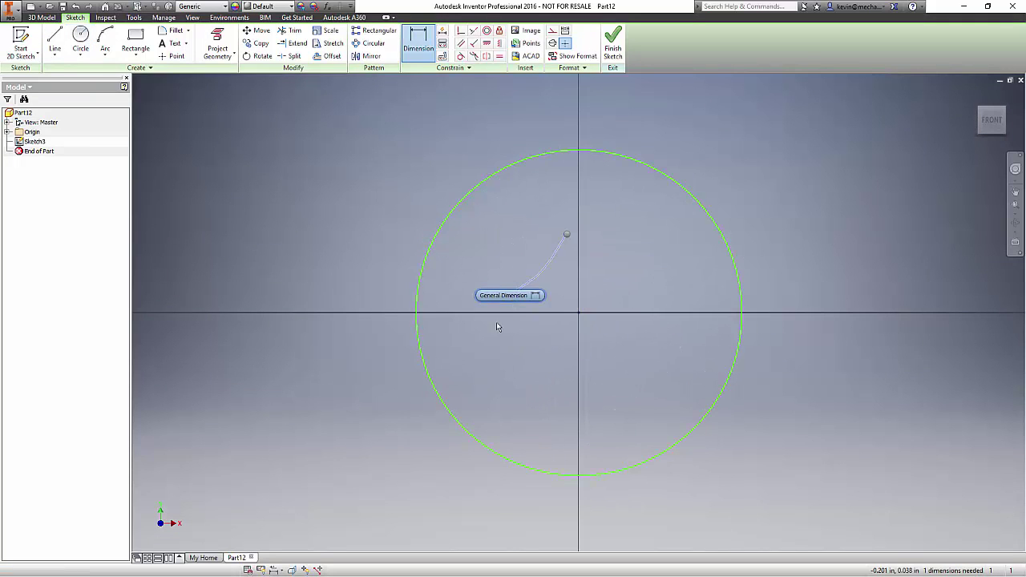
click(432, 384)
click(509, 371)
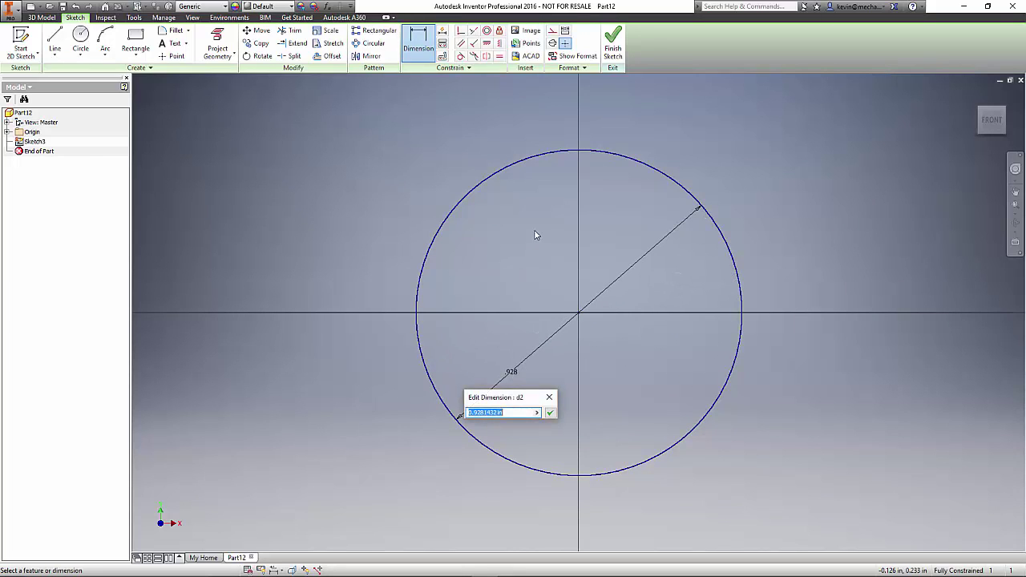
key(Return)
right_drag(536, 287, 535, 265)
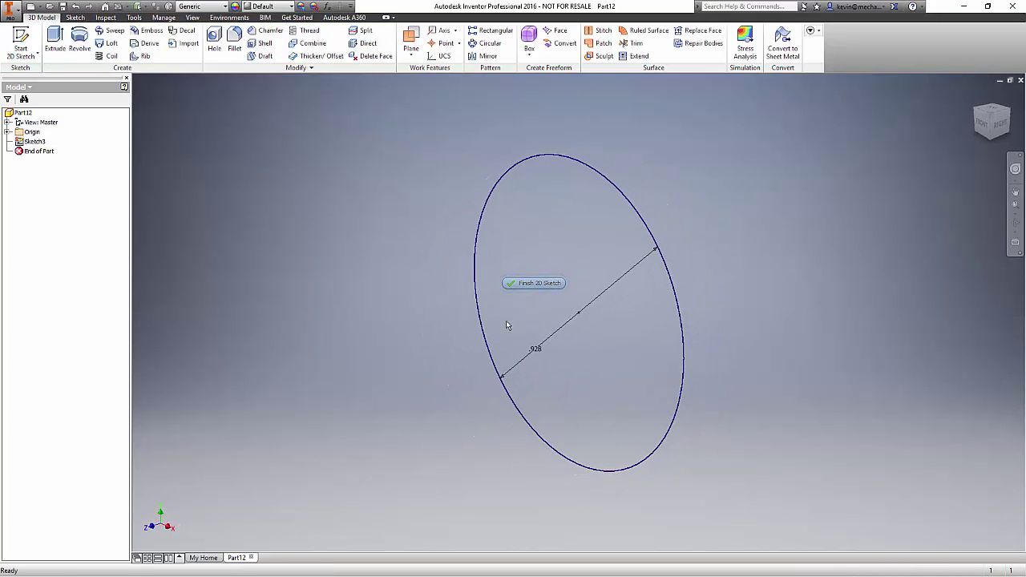
- Extrude the circle 1 in into a solid cylinder
right_drag(505, 321, 594, 269)
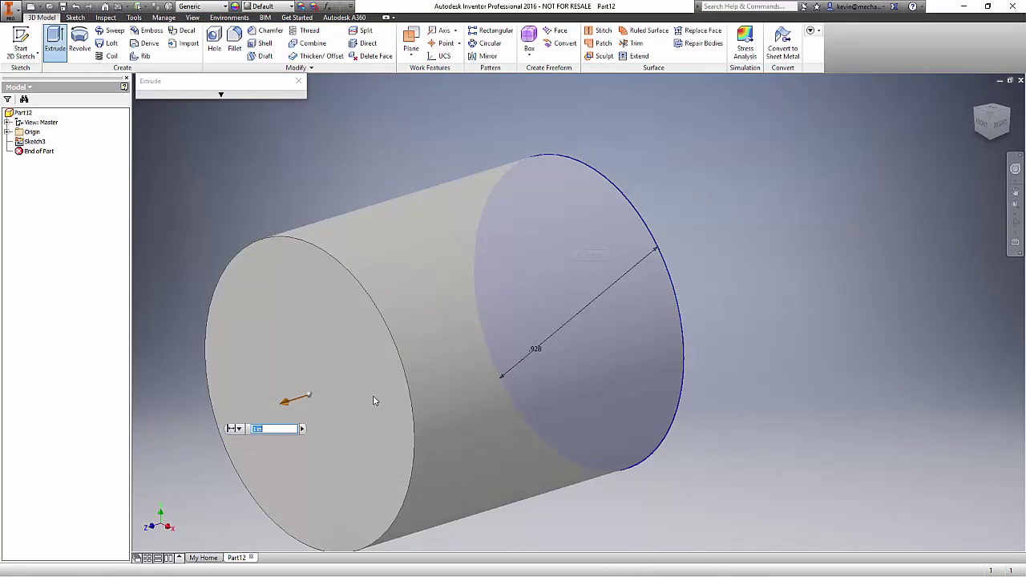
scroll(393, 391, up, 3)
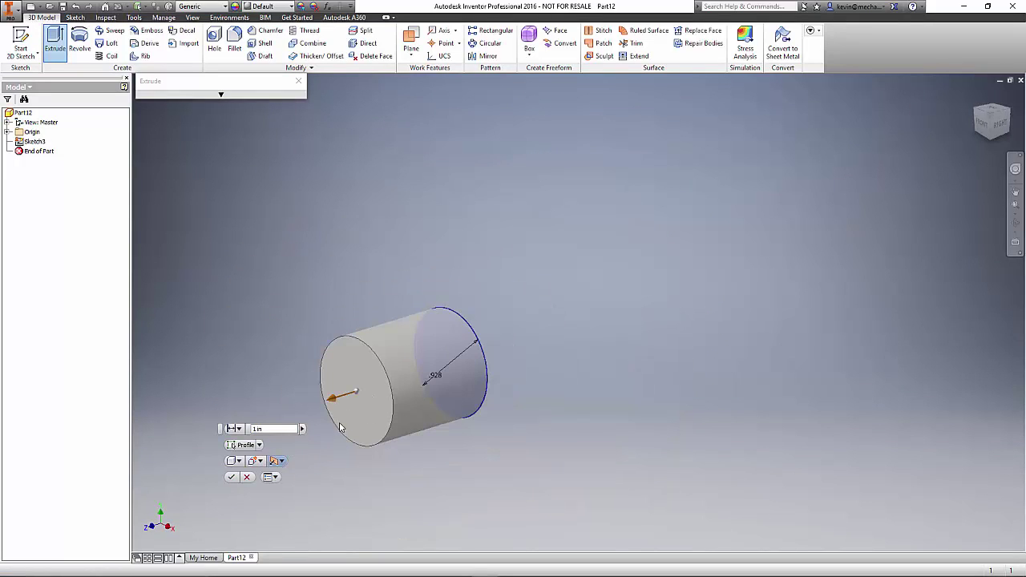
right_click(544, 329)
click(591, 324)
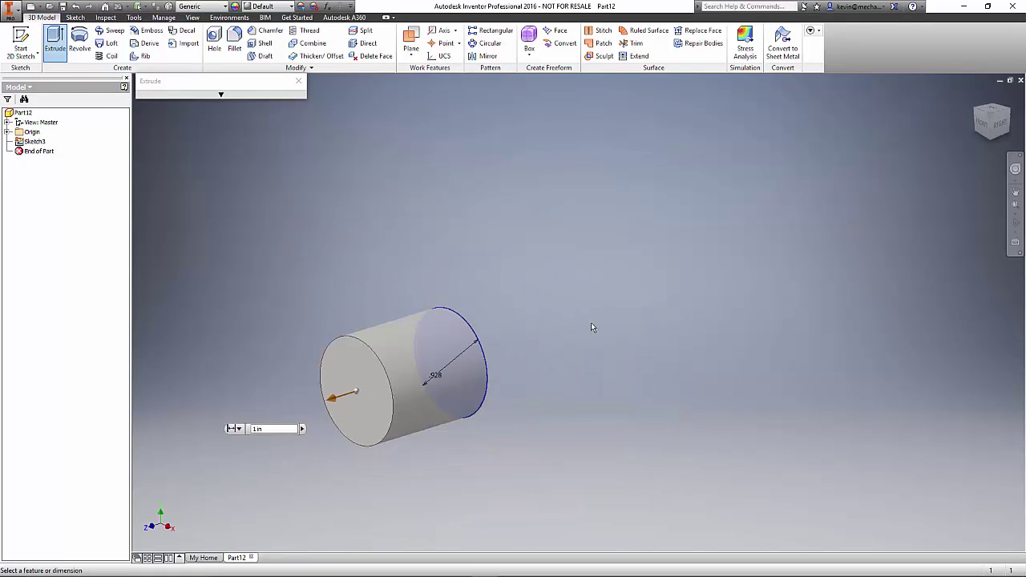
scroll(551, 255, up, 2)
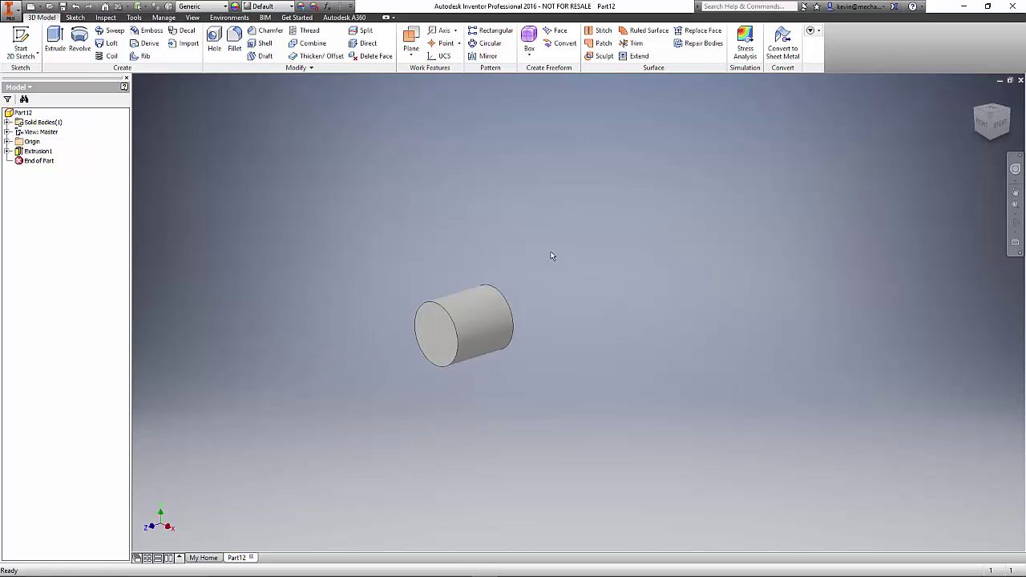
- Open the marking menu customization settings and choose the 2D Sketch environment
scroll(551, 254, down, 3)
scroll(514, 257, down, 1)
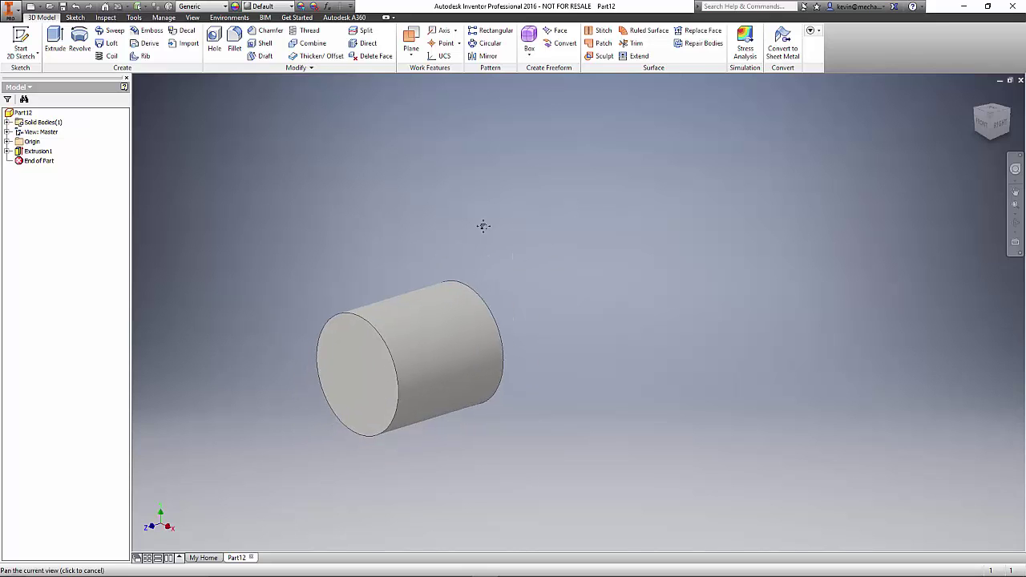
middle_drag(481, 224, 520, 217)
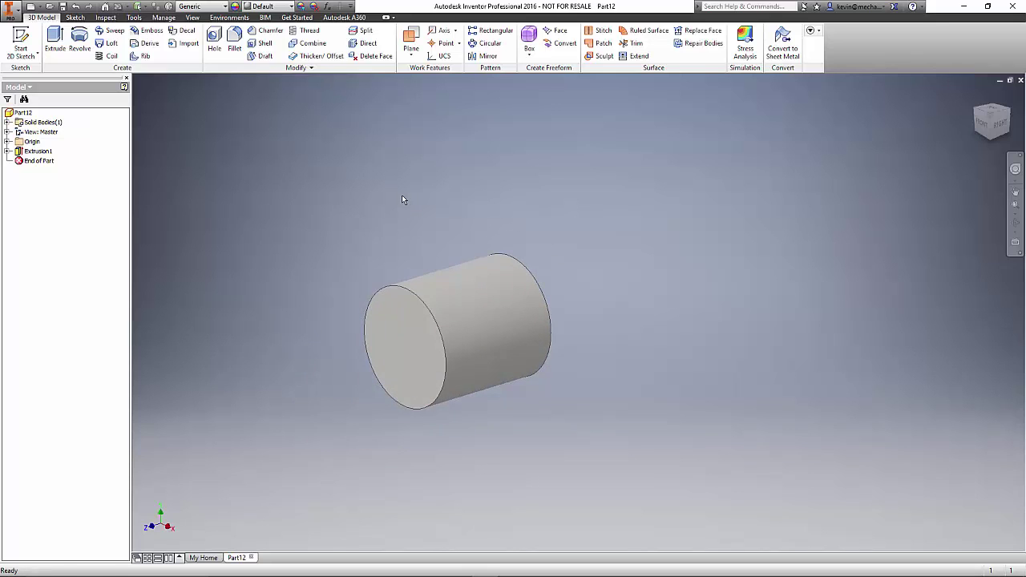
click(131, 18)
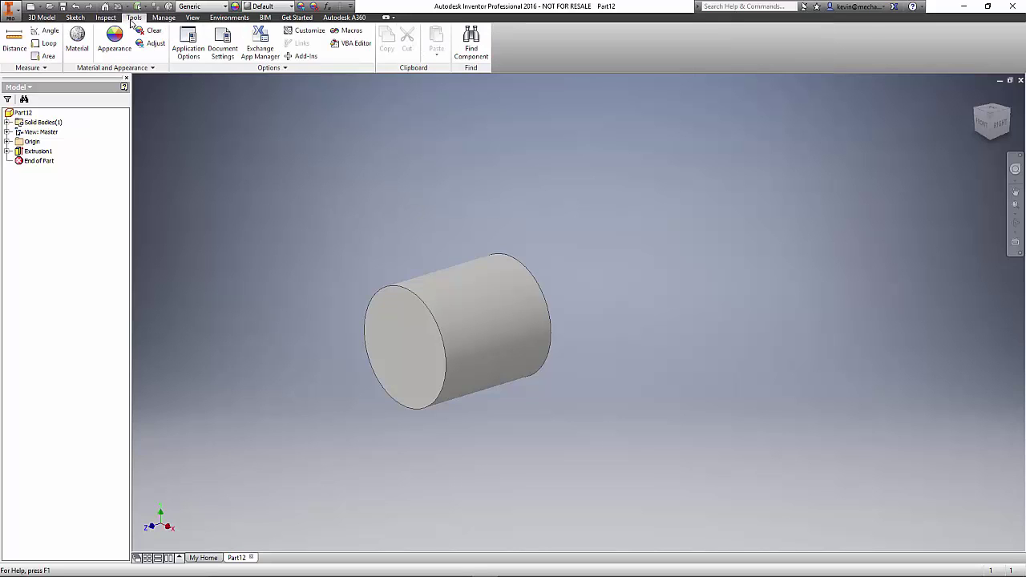
click(307, 31)
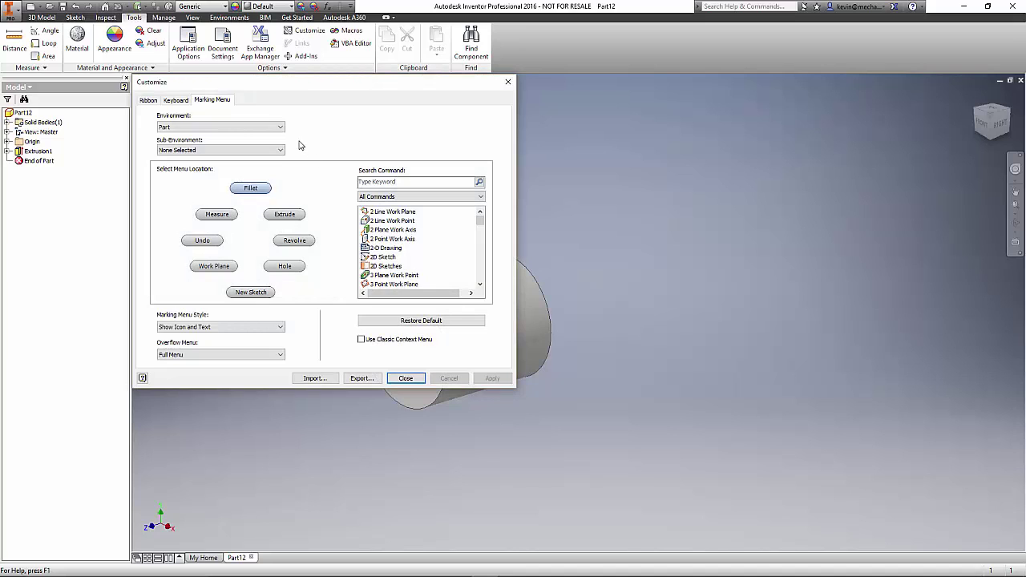
click(279, 127)
scroll(252, 149, up, 3)
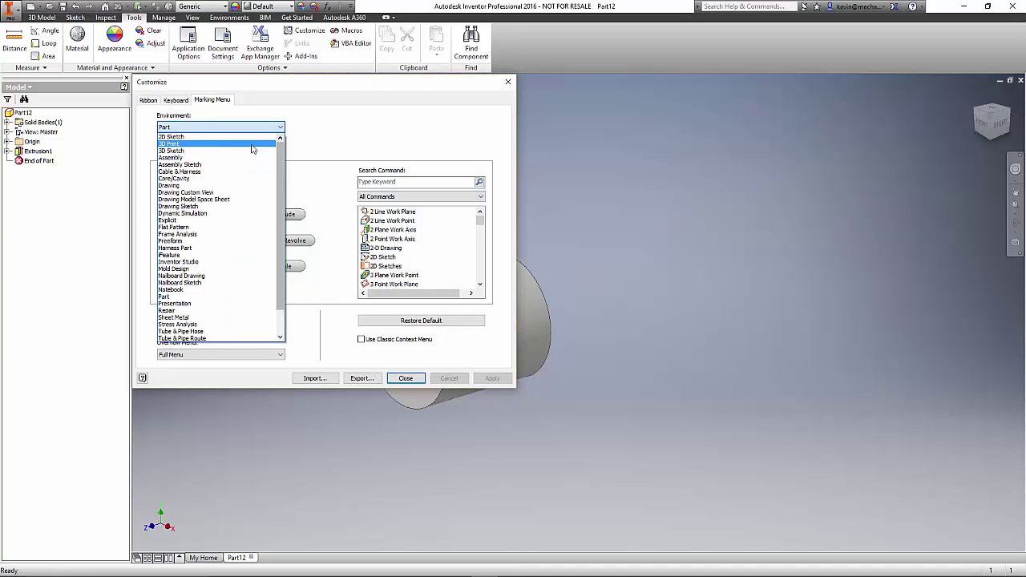
click(237, 139)
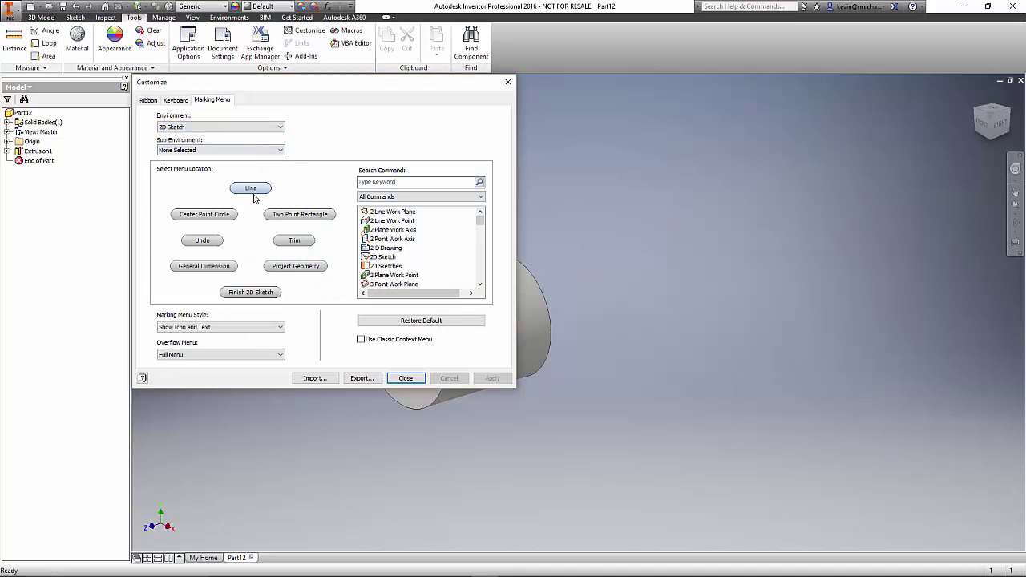
- Replace Two Point Rectangle with Two Point Center Rectangle in the 2D Sketch marking menu and apply the change
click(286, 221)
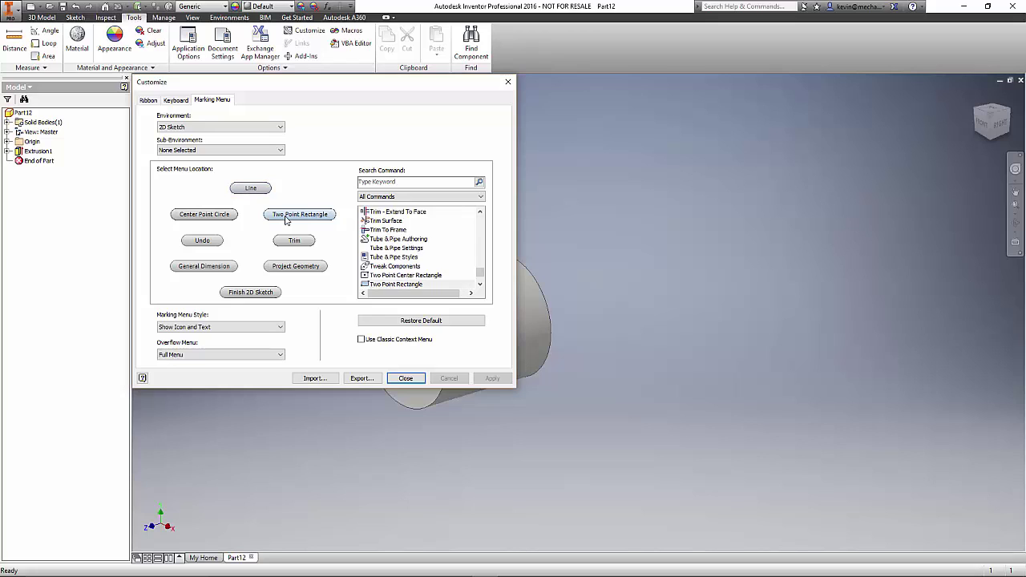
click(405, 182)
text(r)
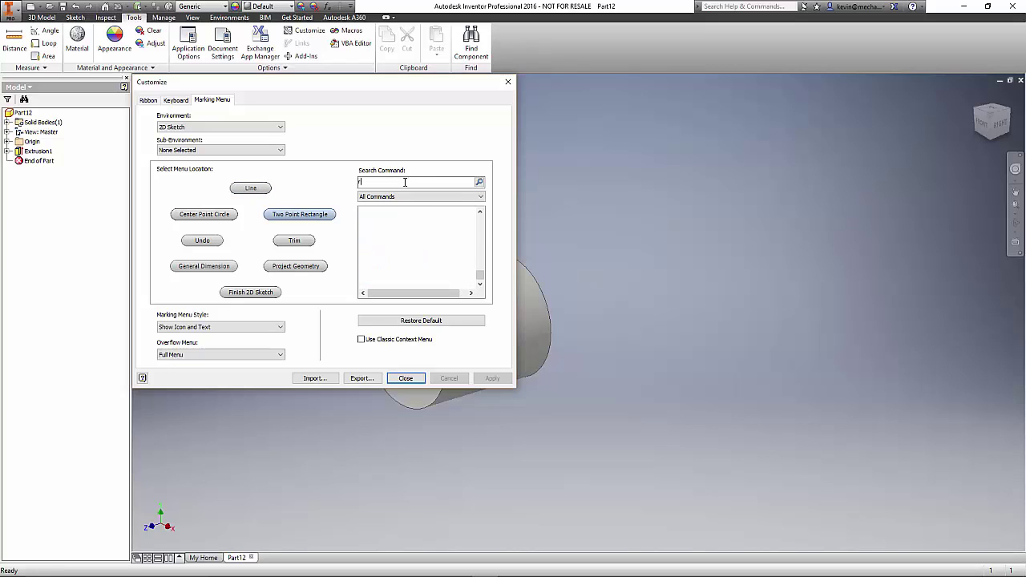
text(ectan)
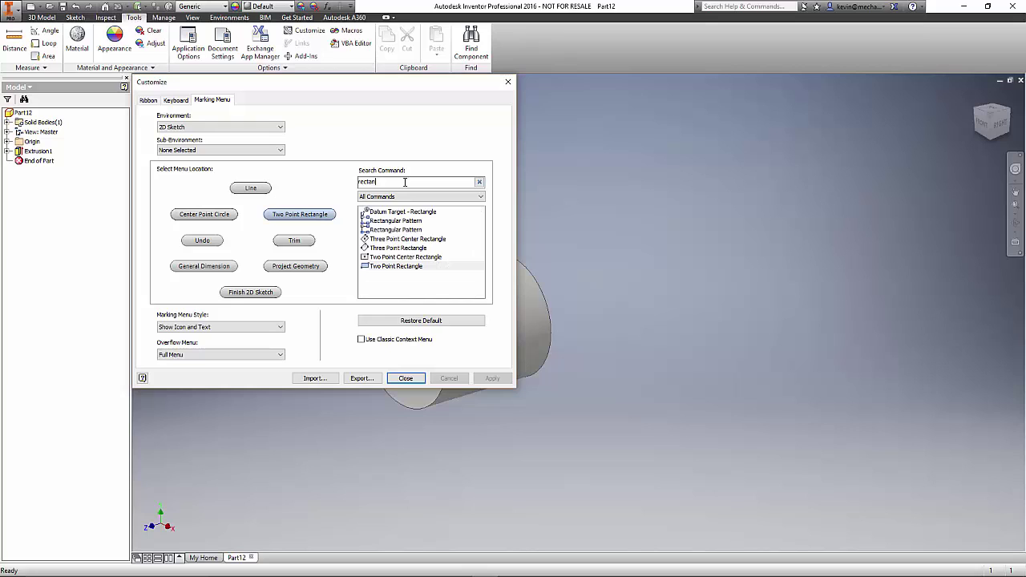
click(427, 258)
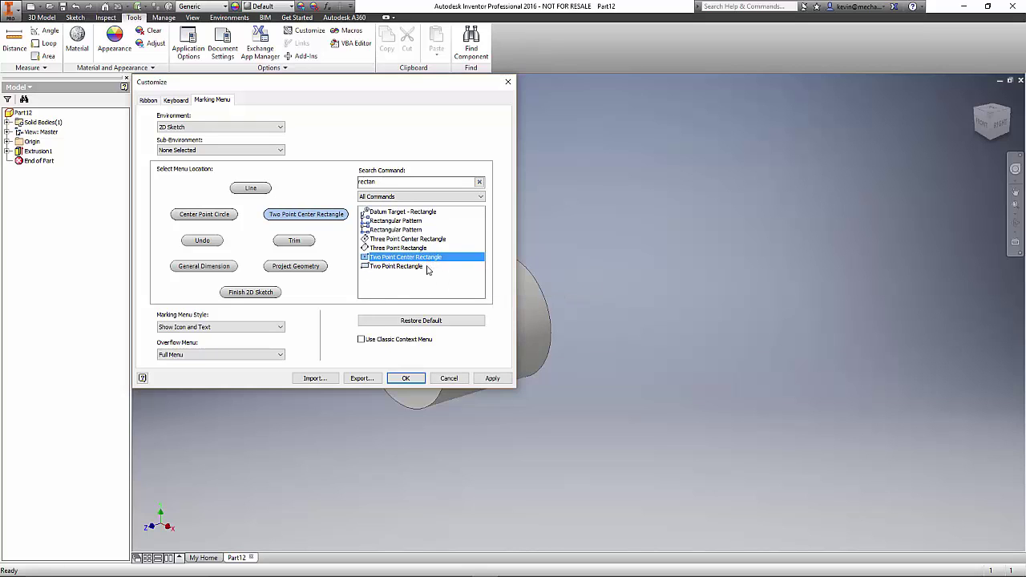
click(497, 378)
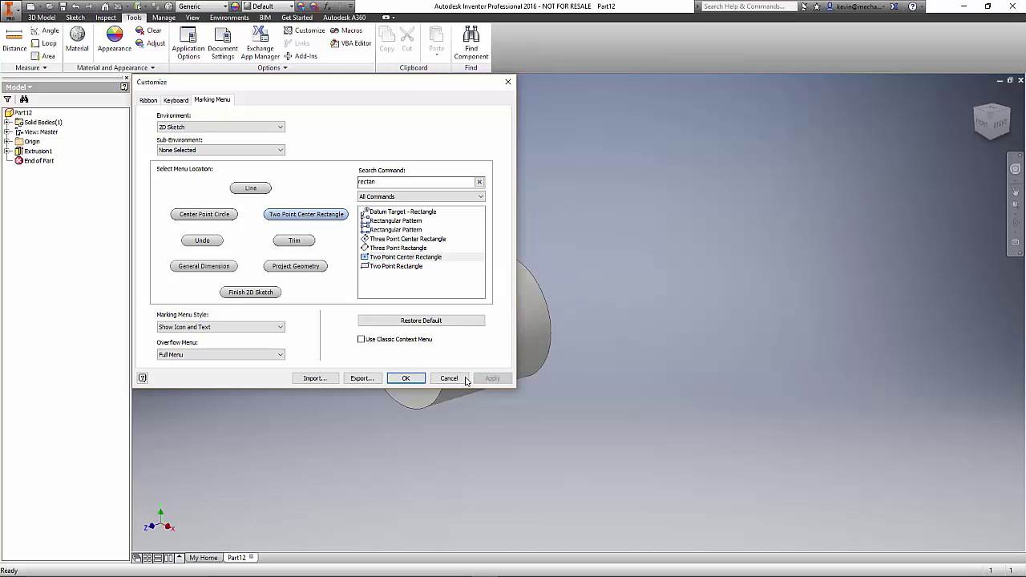
- Start a sketch on the cylinder's front face to check the customized marking menu, and finish it without drawing anything
right_drag(295, 291, 296, 315)
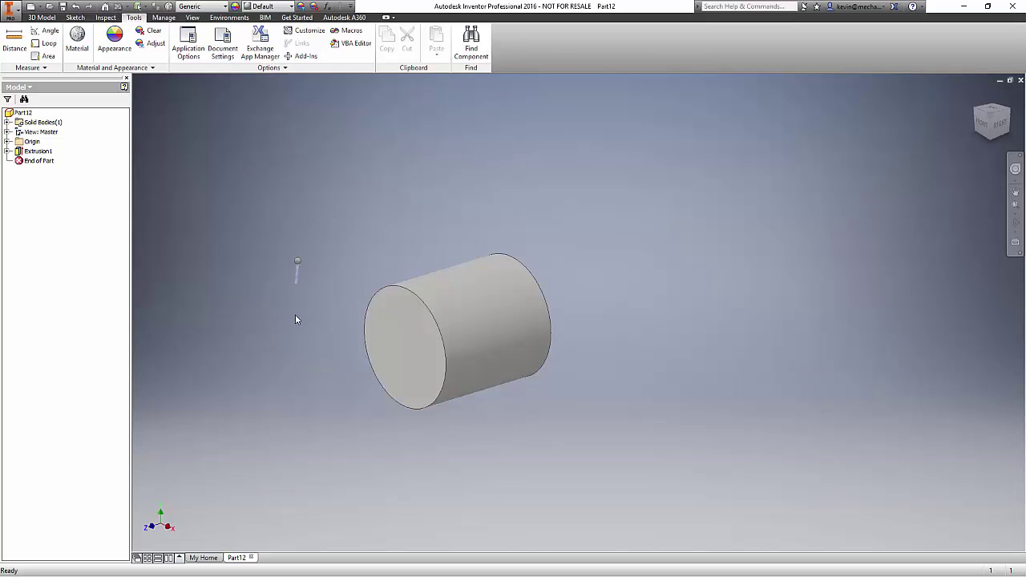
click(375, 314)
right_click(412, 277)
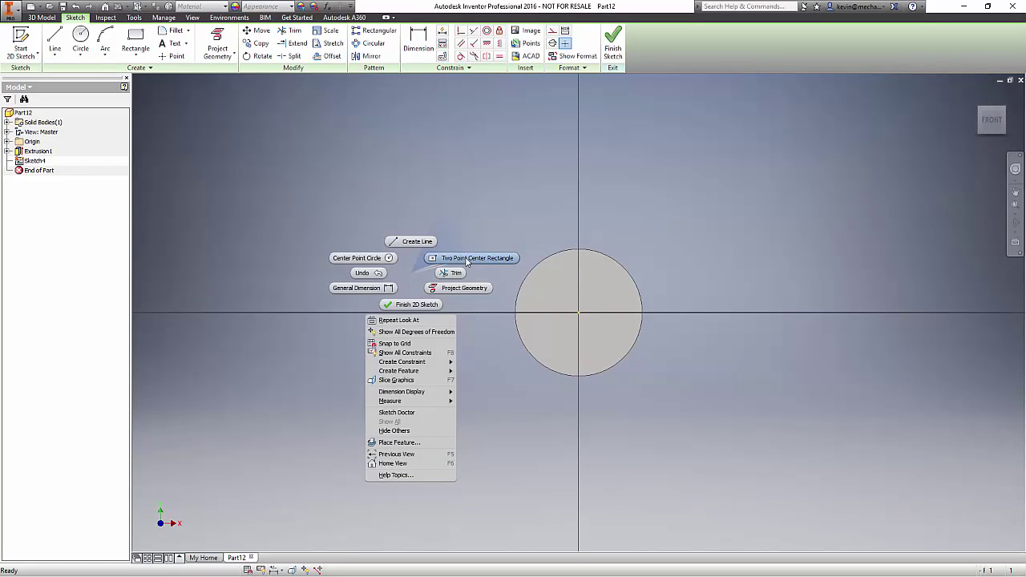
key(Escape)
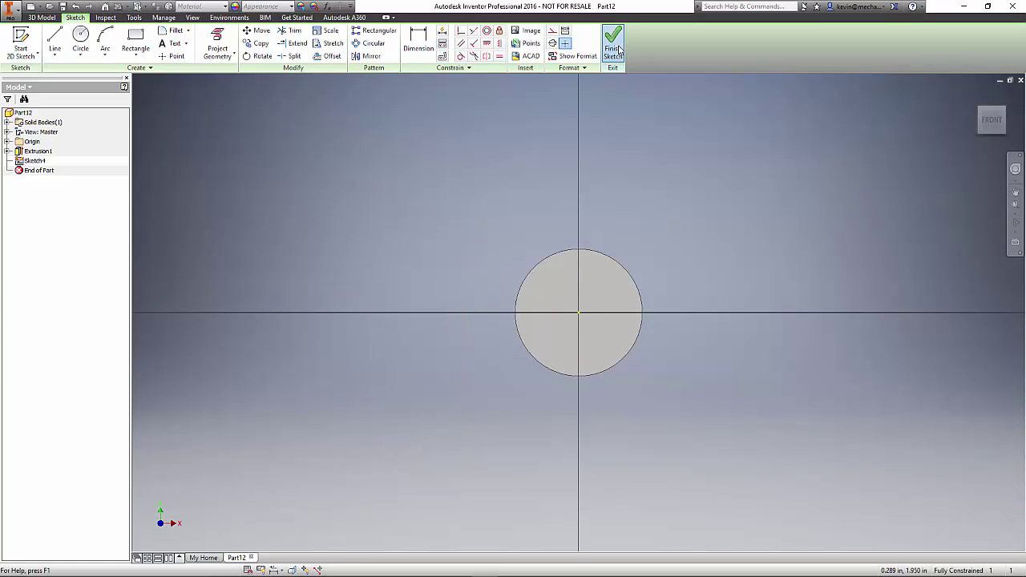
click(613, 44)
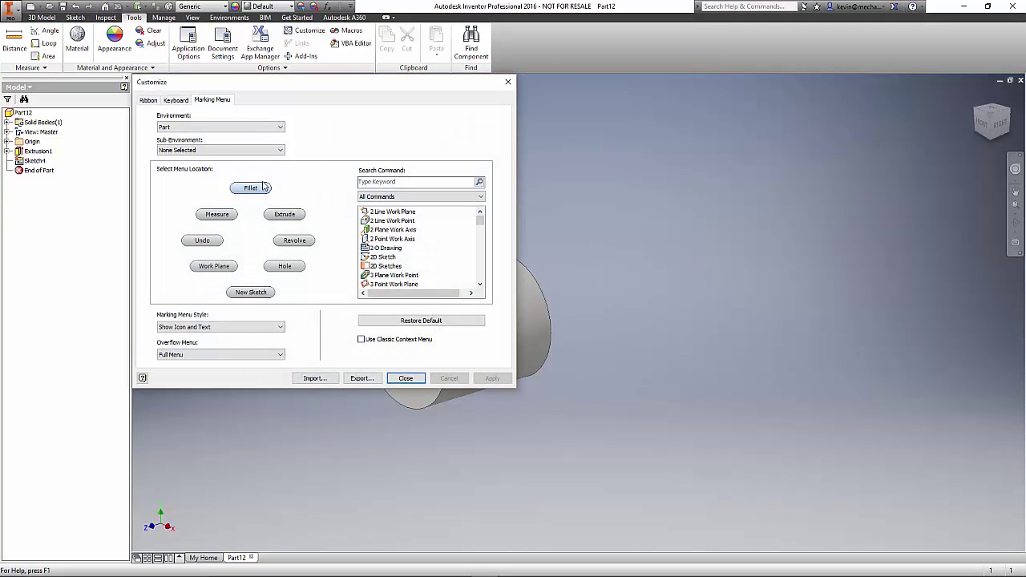
- Restore the 2D Sketch marking menu to its defaults in the customization settings and accept the change
click(254, 127)
scroll(253, 151, up, 1)
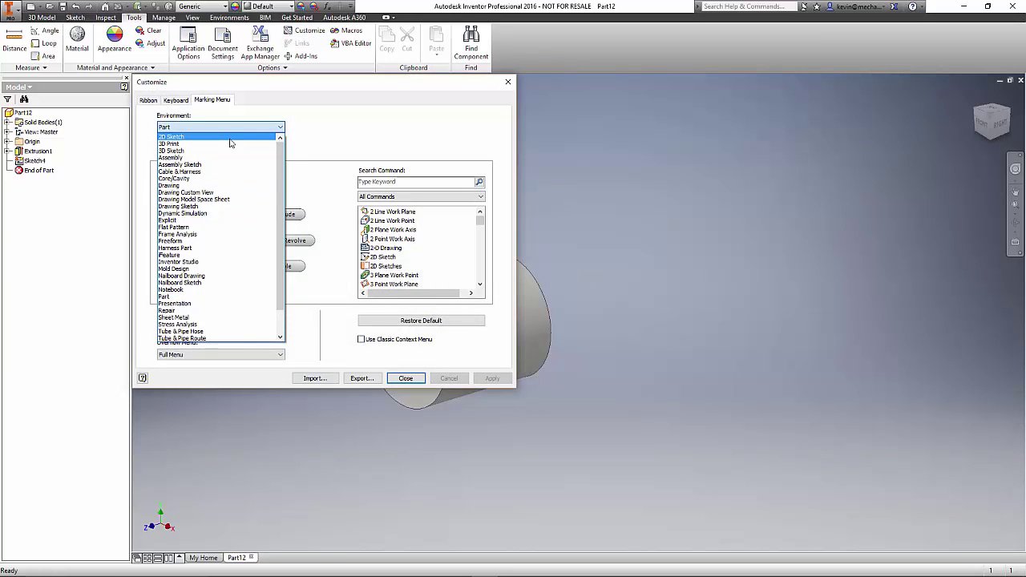
click(229, 140)
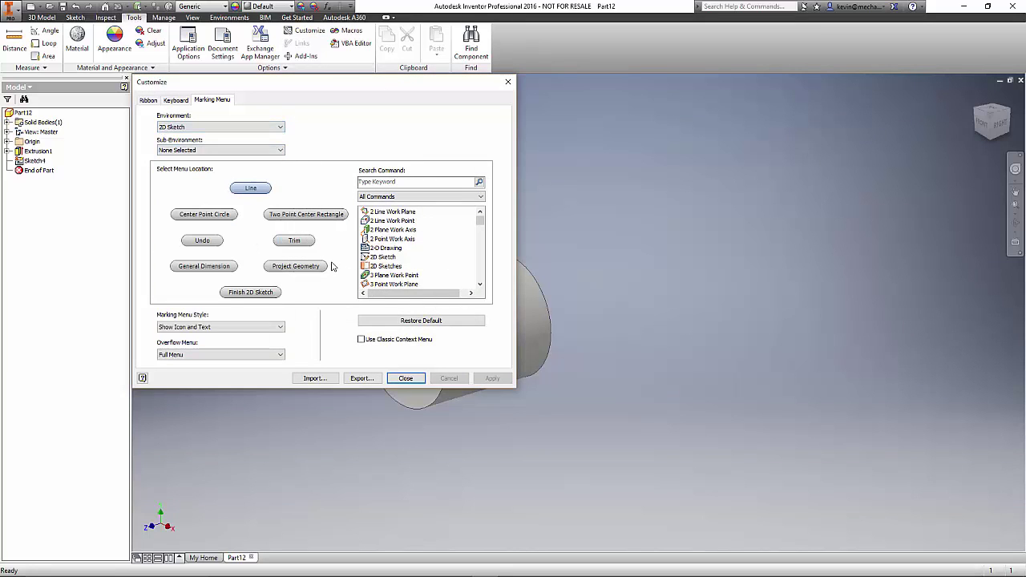
click(409, 321)
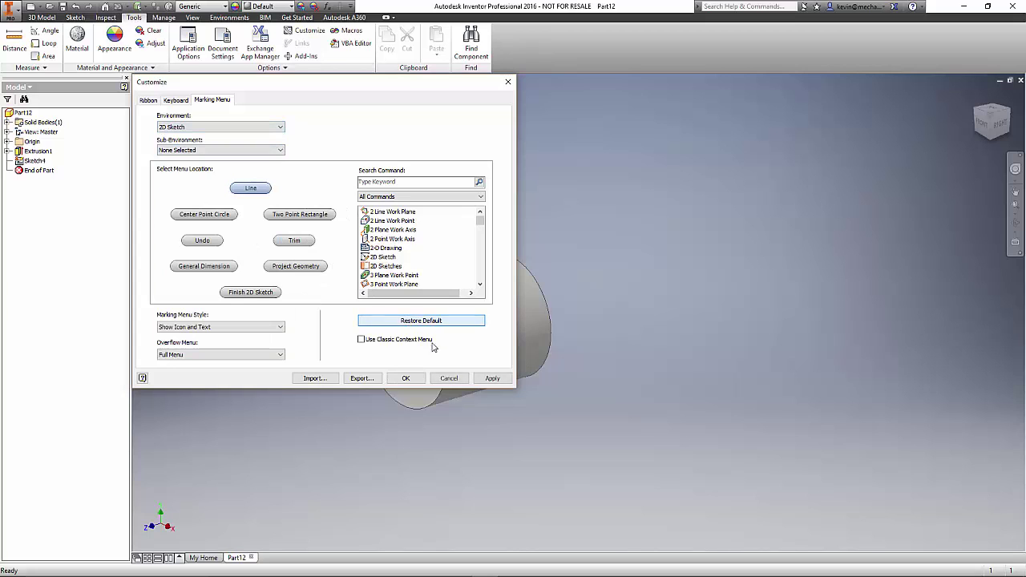
click(427, 380)
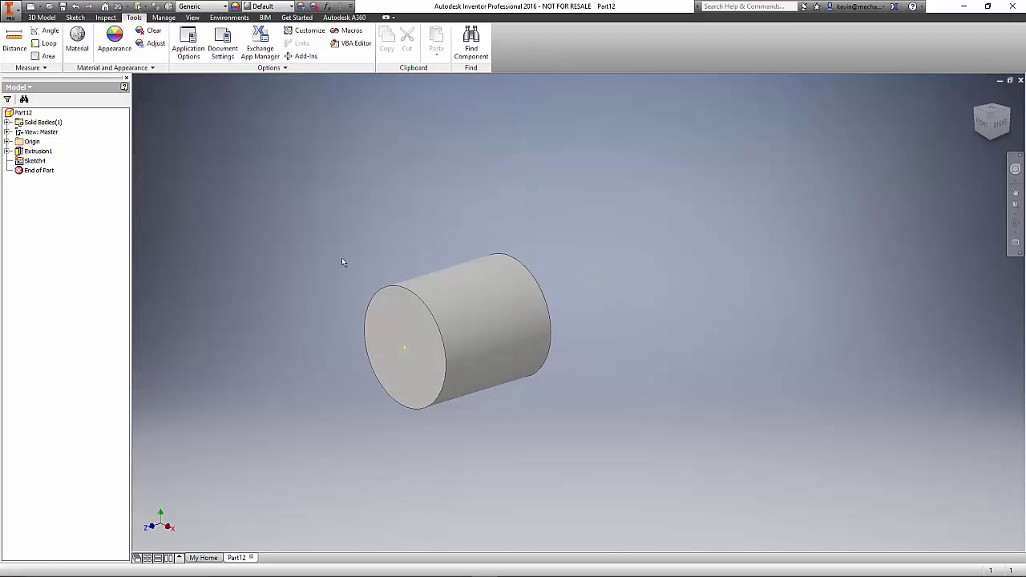
- Start another sketch on the cylinder's front face and check which rectangle command the marking menu offers
right_drag(331, 227, 339, 304)
click(398, 323)
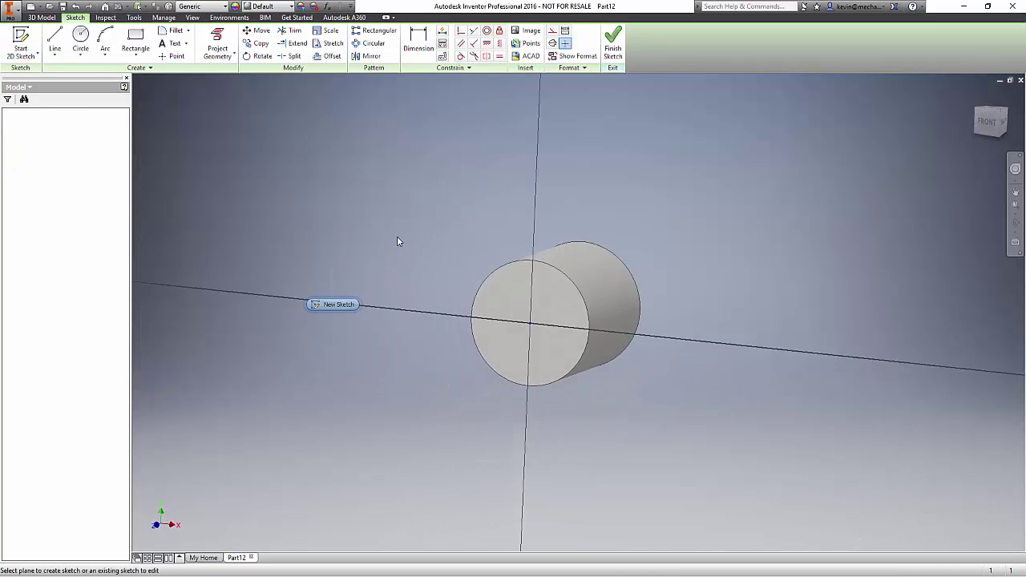
right_click(400, 233)
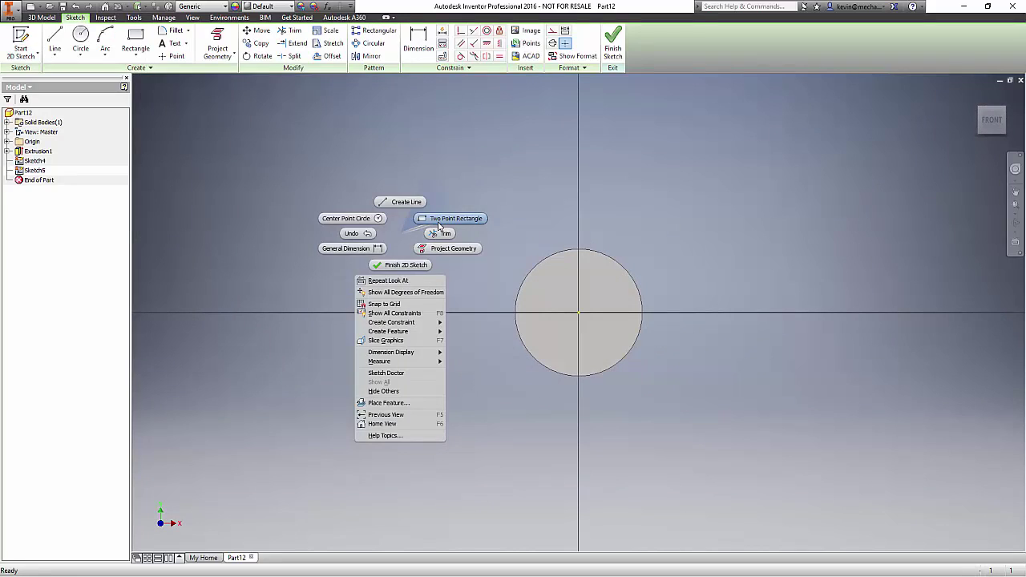